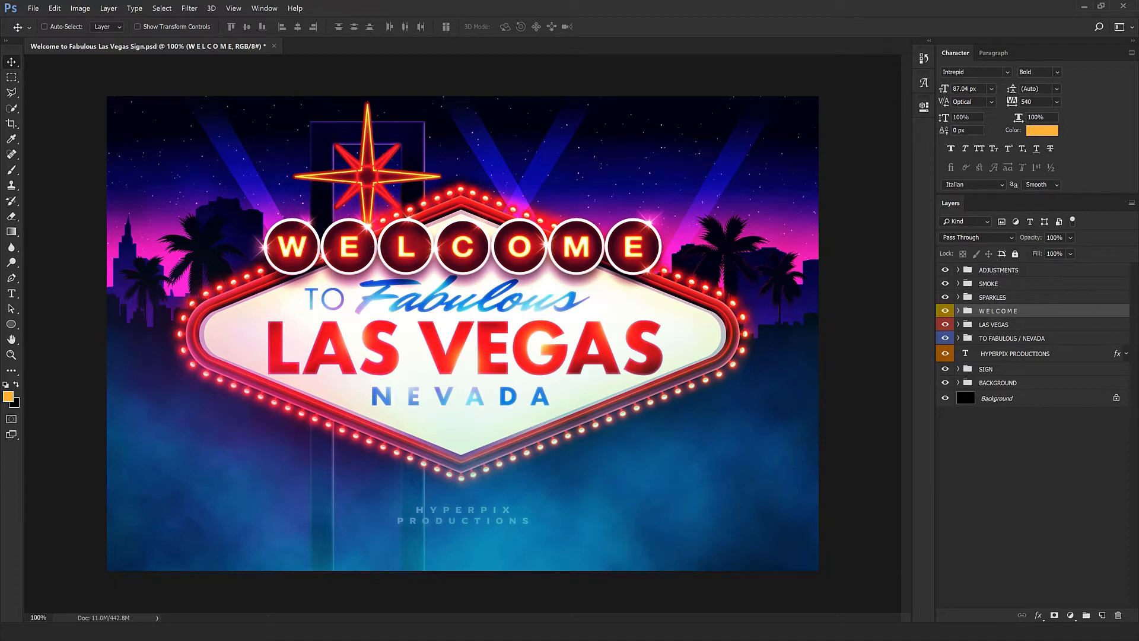
Switch to File Explorer and check the files in the "Welcome to Fabulous Las Vegas Sign - Text Effect" folder.
{"action": "left_click", "coordinate": [46, 594]}
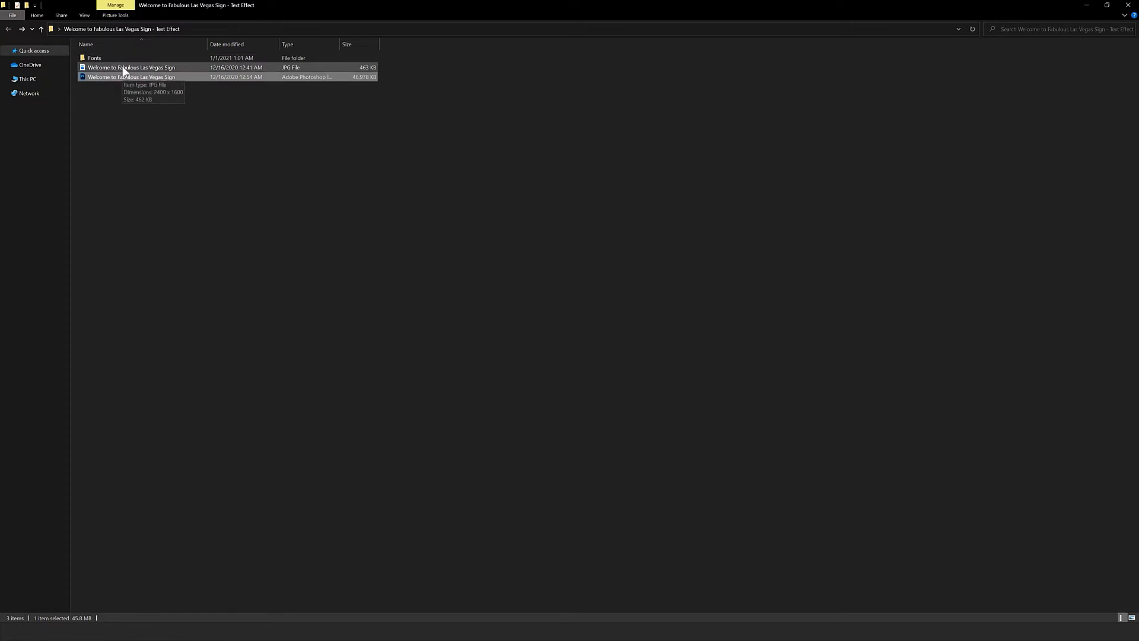
{"action": "left_click", "coordinate": [99, 84]}
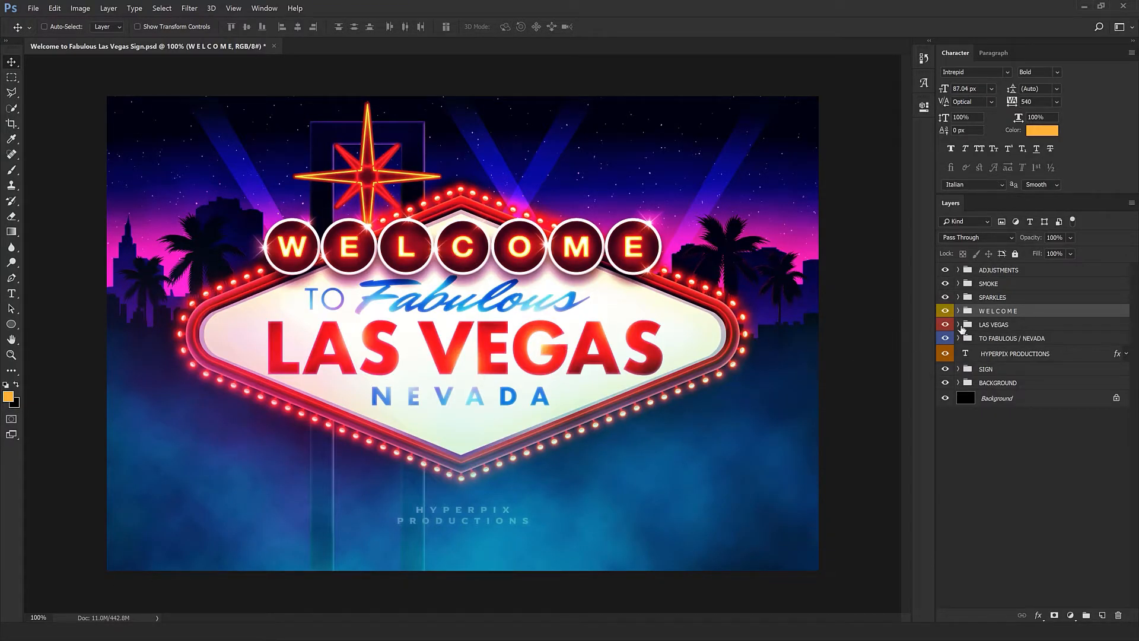
Expand the ADJUSTMENTS group and compare the artwork with the group hidden and shown.
{"action": "left_click", "coordinate": [1001, 272]}
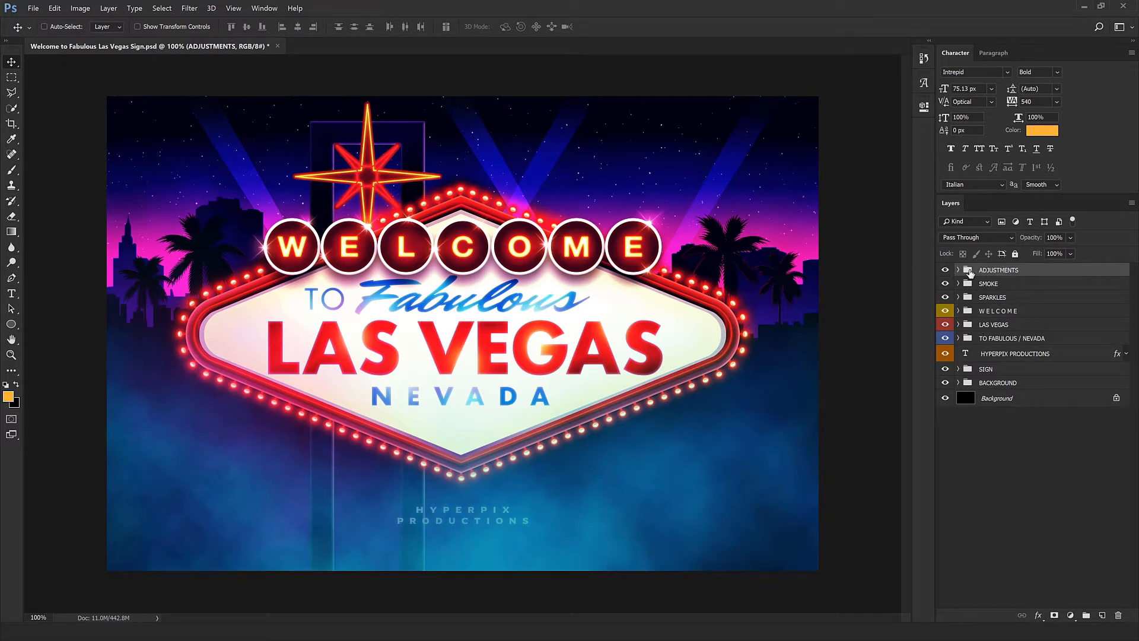
{"action": "left_click", "coordinate": [959, 270]}
{"action": "left_click", "coordinate": [959, 270]}
{"action": "left_click", "coordinate": [959, 270]}
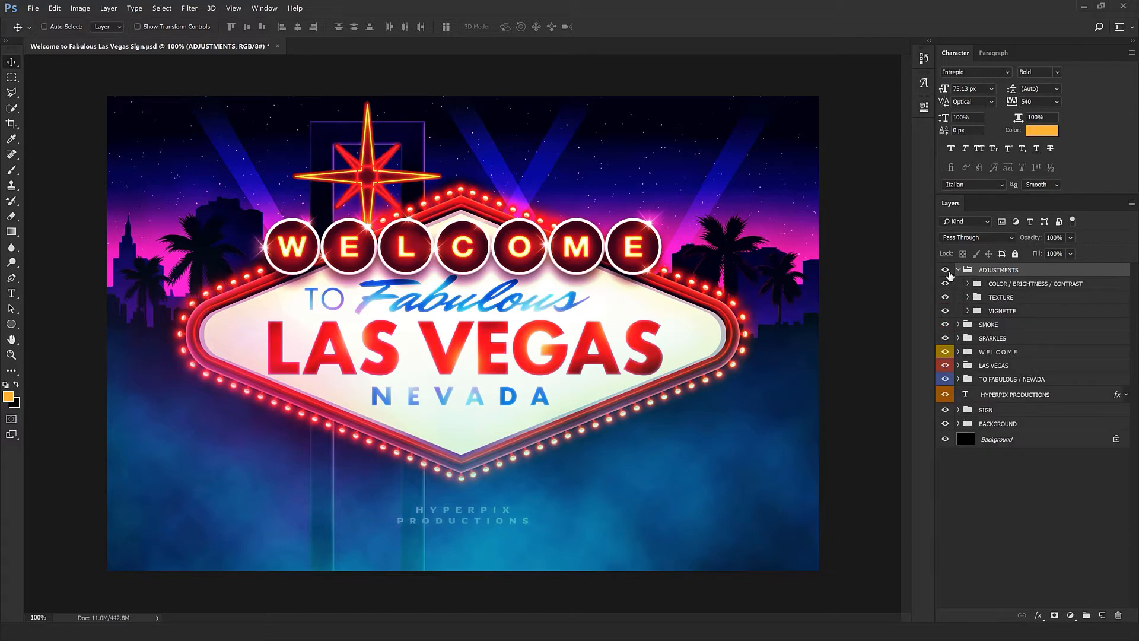
{"action": "left_click", "coordinate": [946, 271]}
{"action": "left_click", "coordinate": [946, 270]}
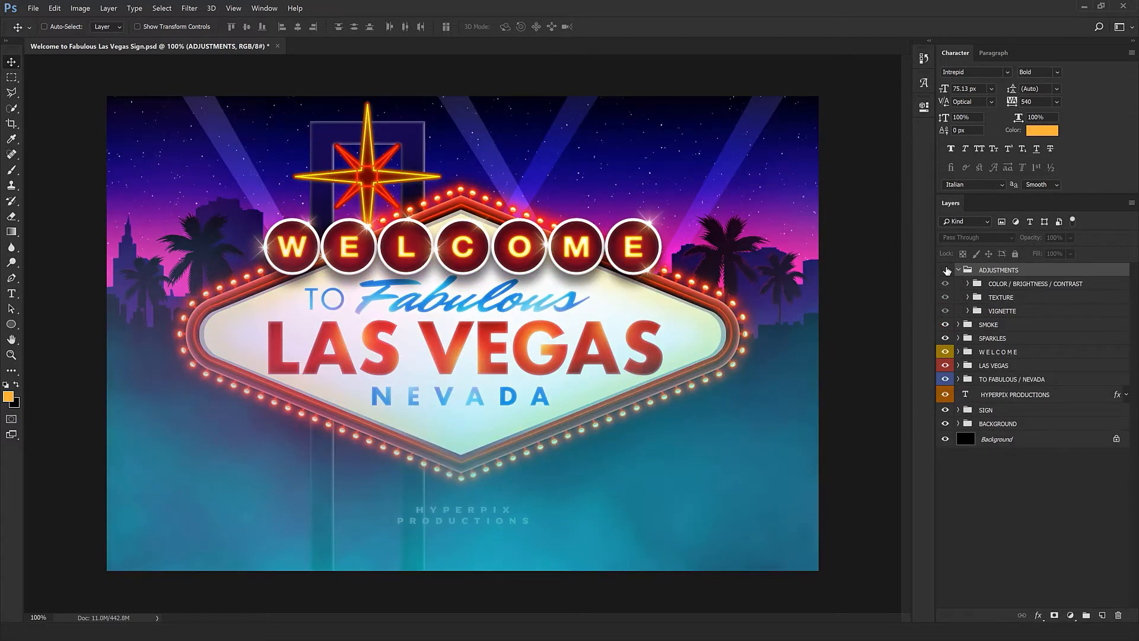
Adjust the color sliders of the Color Balance layer inside the COLOR / BRIGHTNESS / CONTRAST group and collapse the group.
{"action": "left_click", "coordinate": [968, 284]}
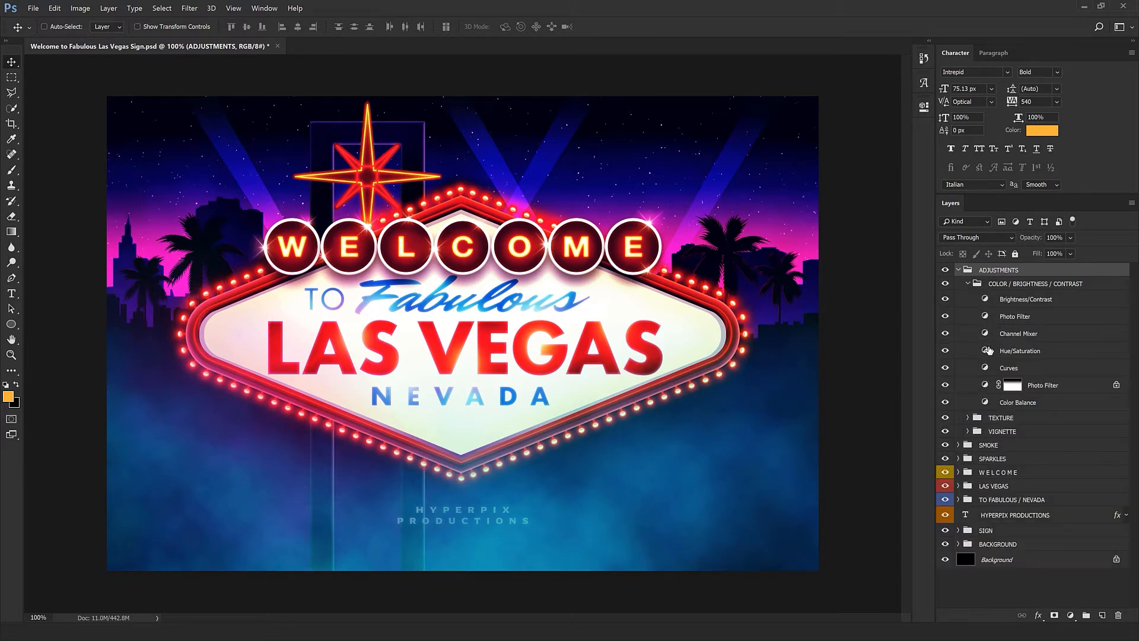
{"action": "left_click", "coordinate": [984, 403]}
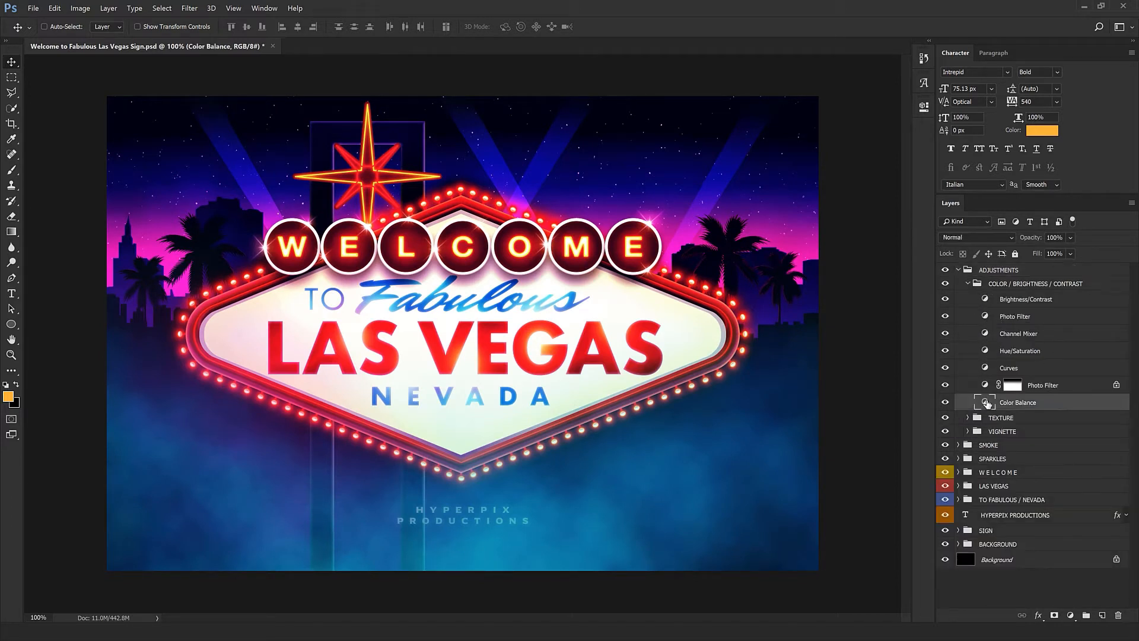
{"action": "double_click", "coordinate": [986, 404]}
{"action": "left_click_drag", "start_coordinate": [777, 175], "coordinate": [783, 224]}
{"action": "key", "text": "ctrl+z"}
{"action": "left_click", "coordinate": [768, 105]}
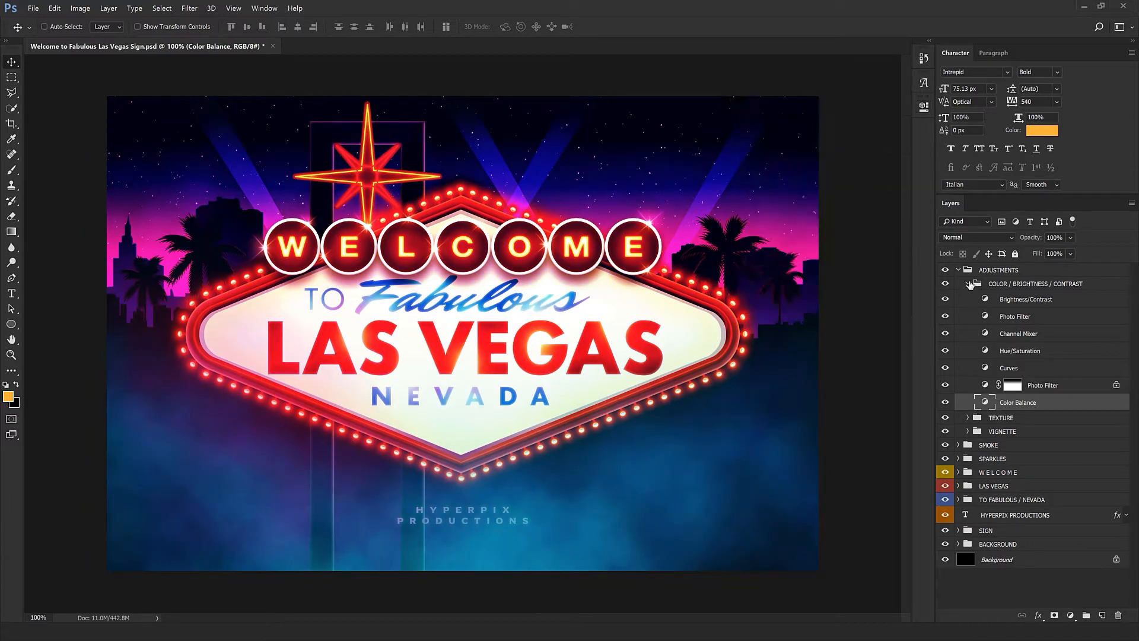
{"action": "left_click", "coordinate": [967, 284]}
{"action": "left_click", "coordinate": [967, 284]}
Set the Vignette layer's opacity to 39% in the VIGNETTE group and collapse the ADJUSTMENTS group.
{"action": "left_click", "coordinate": [990, 300]}
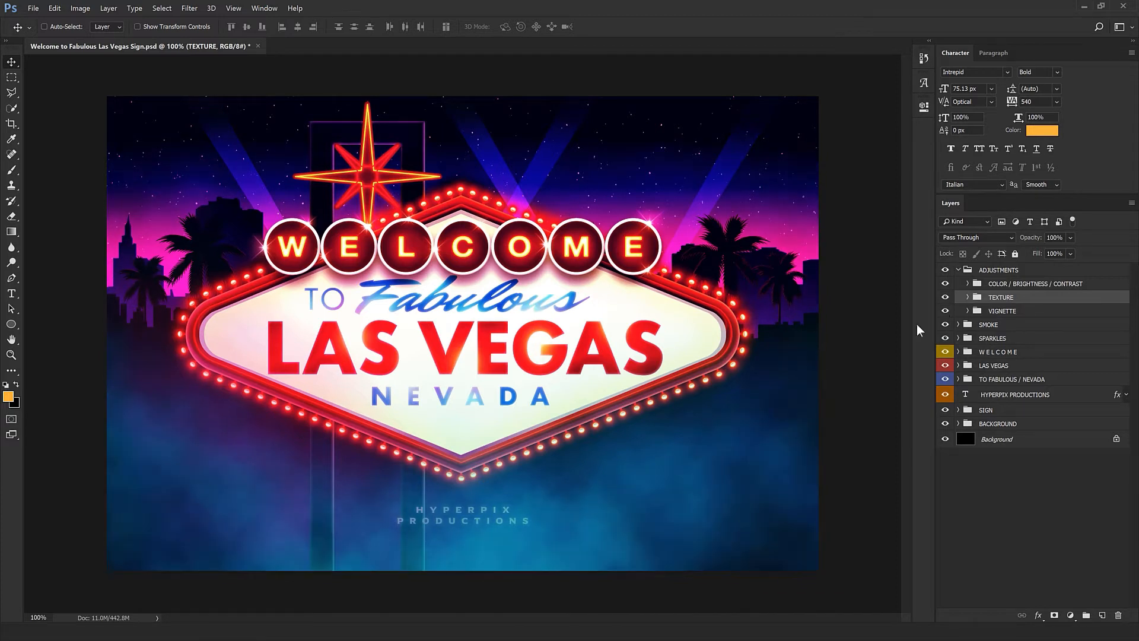
{"action": "left_click", "coordinate": [968, 311]}
{"action": "left_click", "coordinate": [1026, 327]}
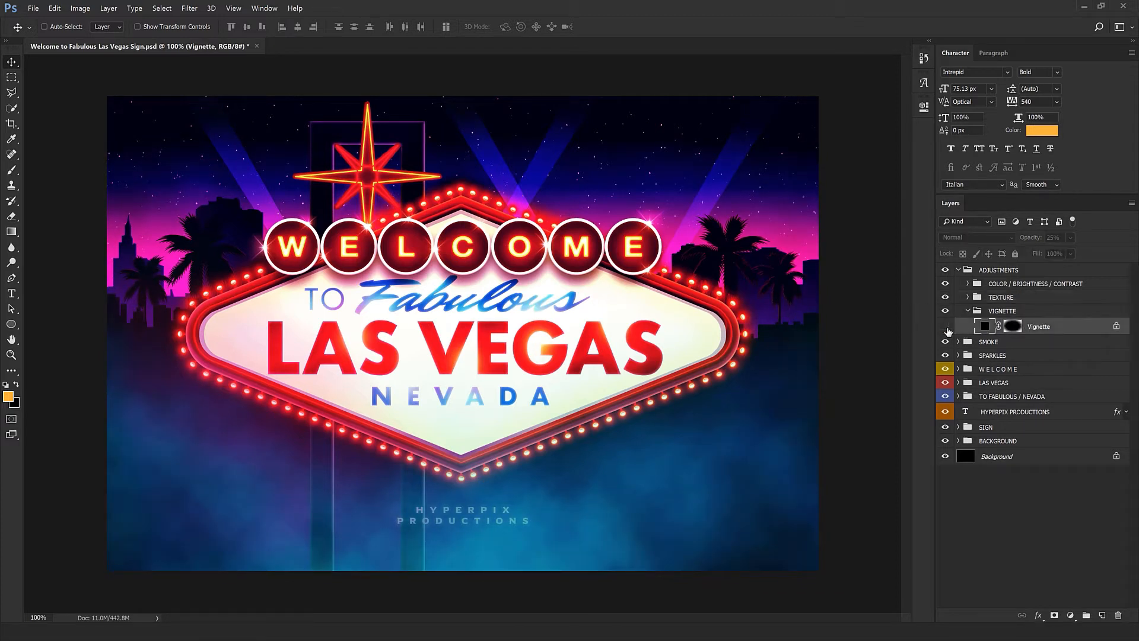
{"action": "left_click", "coordinate": [946, 328]}
{"action": "mouse_move", "coordinate": [1036, 241]}
{"action": "left_mouse_down"}
{"action": "mouse_move", "coordinate": [1083, 242]}
{"action": "mouse_move", "coordinate": [1048, 249]}
{"action": "left_mouse_up"}
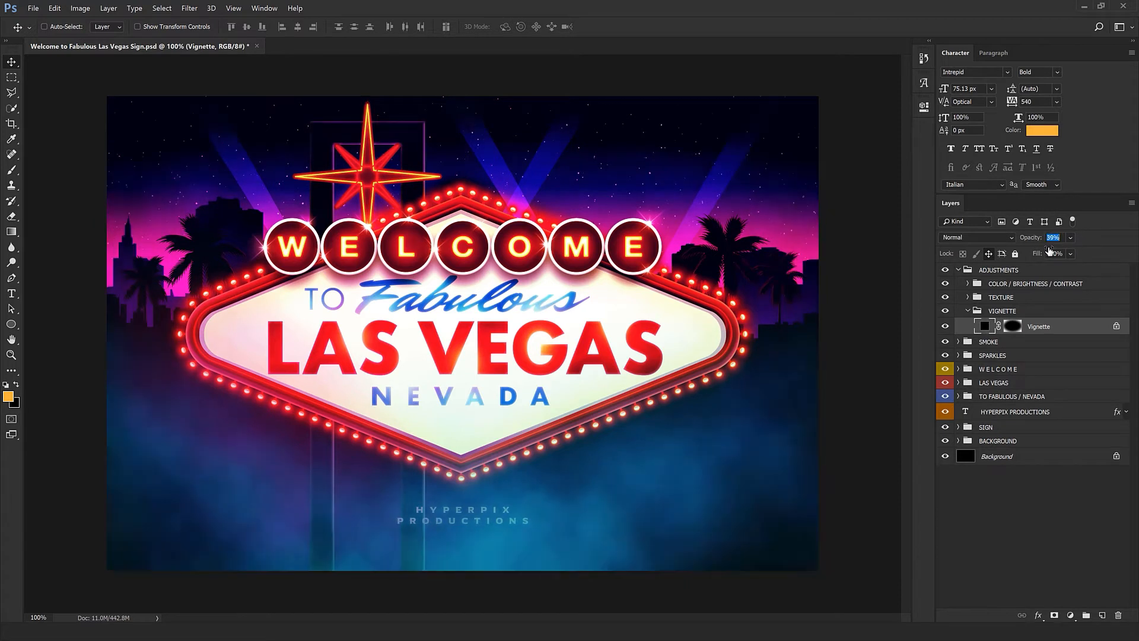
{"action": "left_click", "coordinate": [967, 310]}
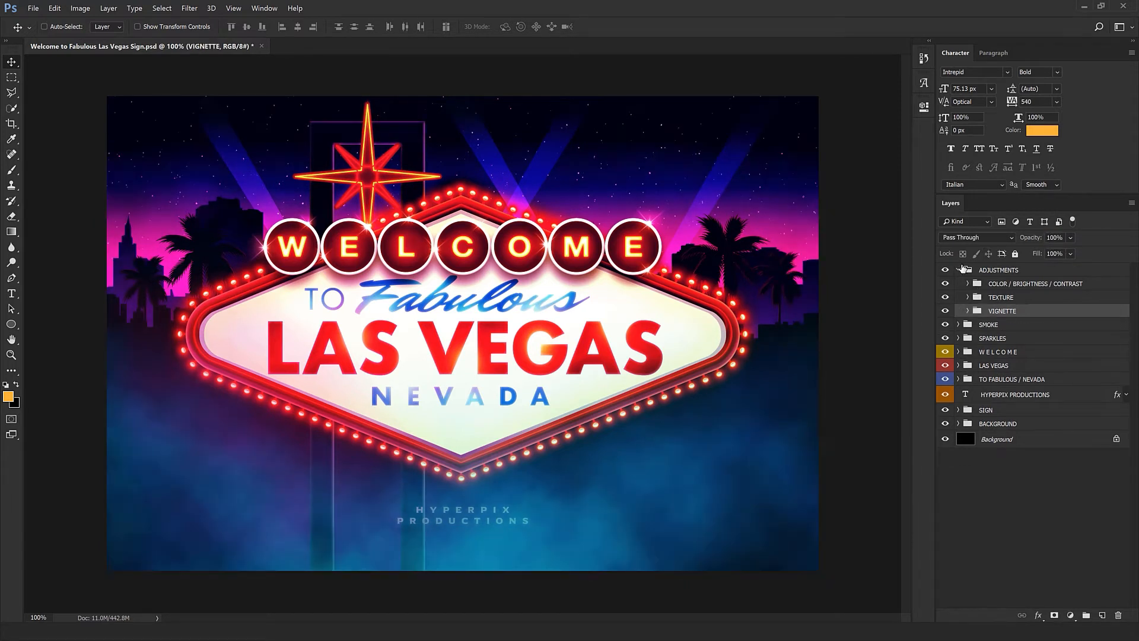
{"action": "left_click", "coordinate": [960, 270]}
Compare the artwork with the SMOKE group hidden and shown.
{"action": "left_click", "coordinate": [958, 284]}
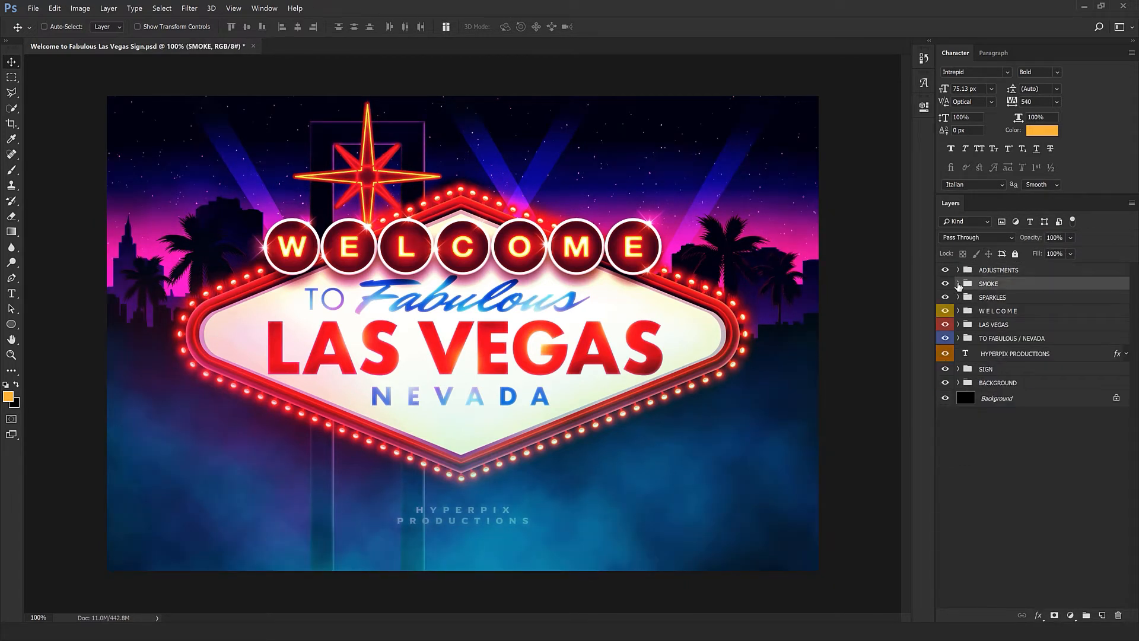
{"action": "left_click", "coordinate": [958, 283]}
{"action": "left_click", "coordinate": [945, 283]}
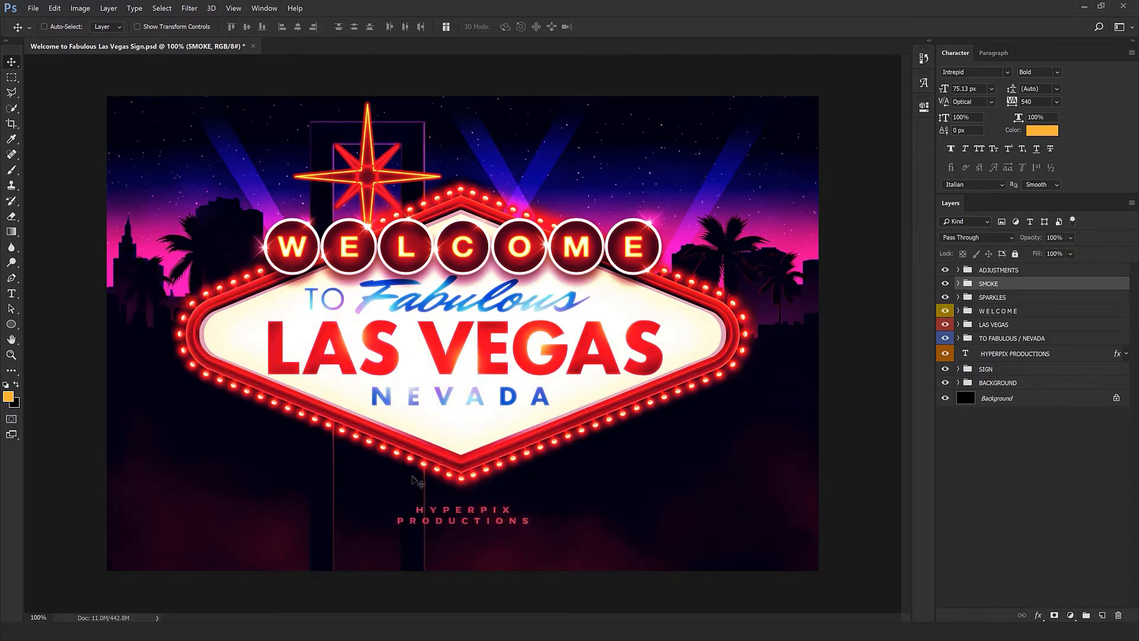
{"action": "left_click", "coordinate": [945, 283]}
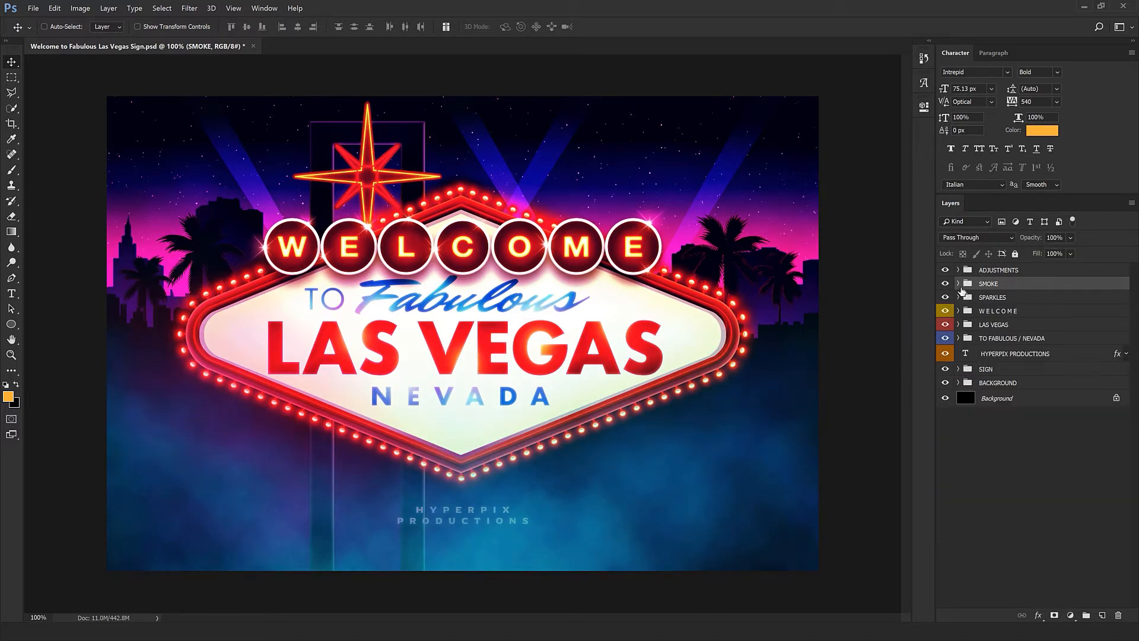
Select all three Smoke layers in the SMOKE group and unlock their position.
{"action": "left_click", "coordinate": [959, 283]}
{"action": "left_click", "coordinate": [1013, 299]}
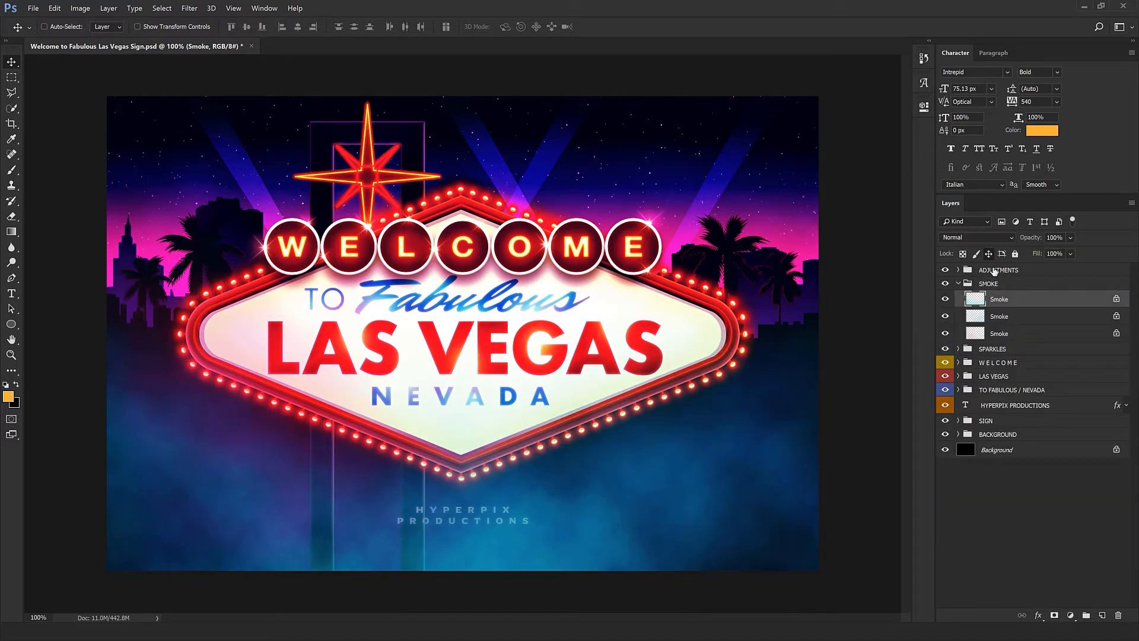
{"action": "left_click", "coordinate": [1004, 334], "text": "shift"}
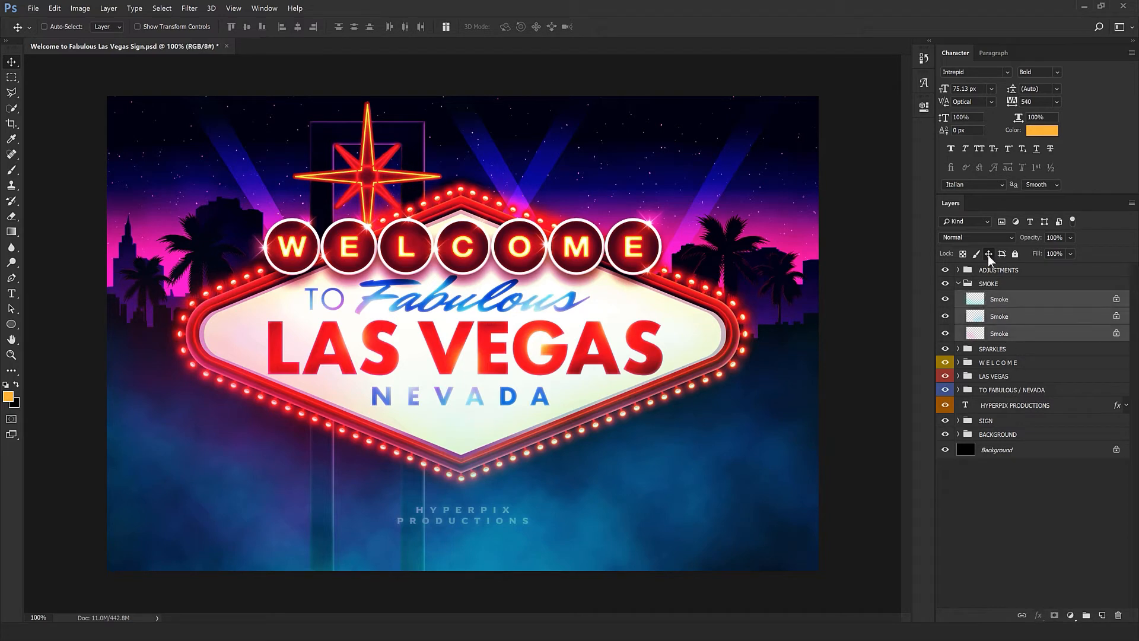
Move the top Smoke layer upward and the middle Smoke layer down to the right.
{"action": "left_click", "coordinate": [1003, 301]}
{"action": "left_click_drag", "start_coordinate": [564, 493], "coordinate": [582, 400]}
{"action": "left_click", "coordinate": [1011, 317]}
{"action": "left_click_drag", "start_coordinate": [443, 369], "coordinate": [623, 446]}
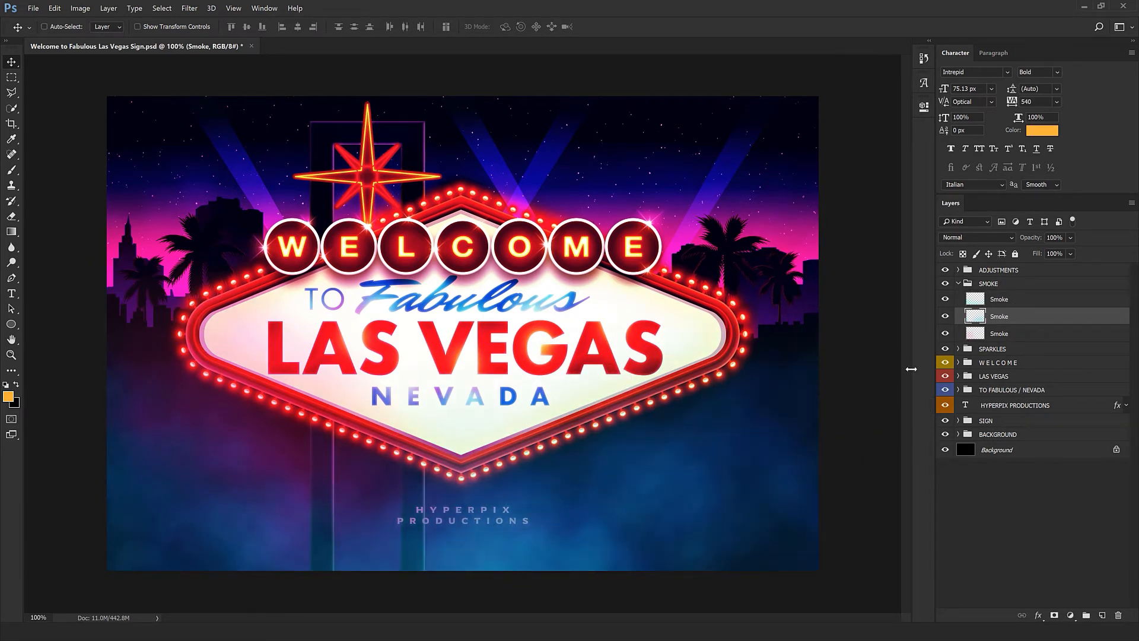
Free-transform the middle Smoke layer, apply the transformation and collapse the SMOKE group.
{"action": "key", "text": "ctrl+t"}
{"action": "left_click_drag", "start_coordinate": [201, 198], "coordinate": [288, 206]}
{"action": "key", "text": "Return"}
{"action": "left_click", "coordinate": [964, 283]}
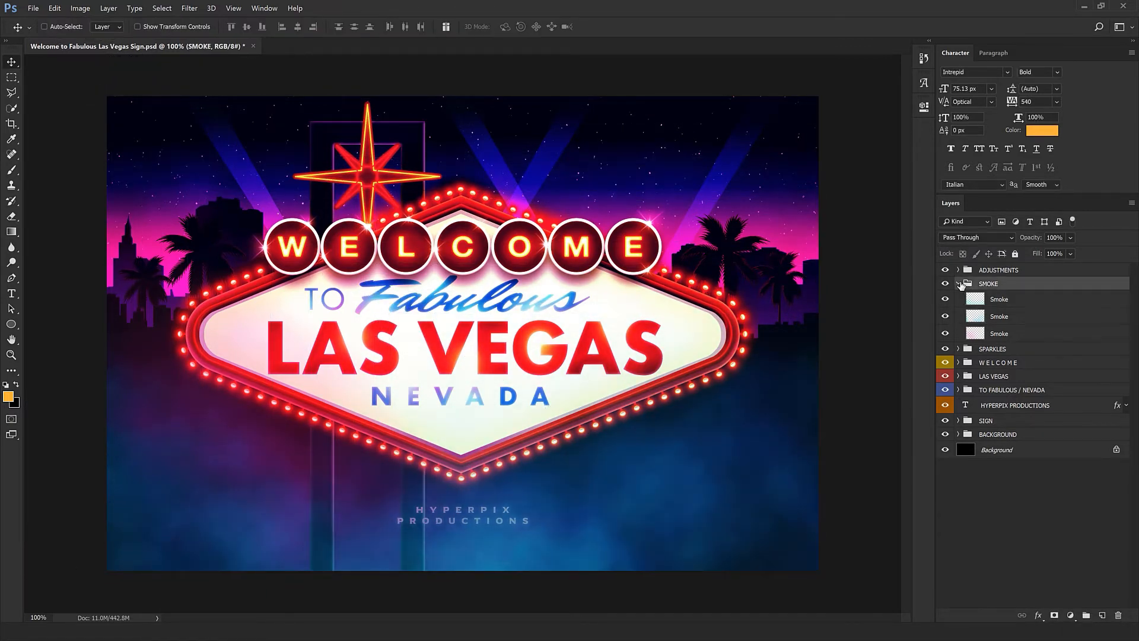
{"action": "left_click", "coordinate": [958, 283]}
Compare the artwork with the SPARKLES group hidden and shown.
{"action": "left_click", "coordinate": [963, 299]}
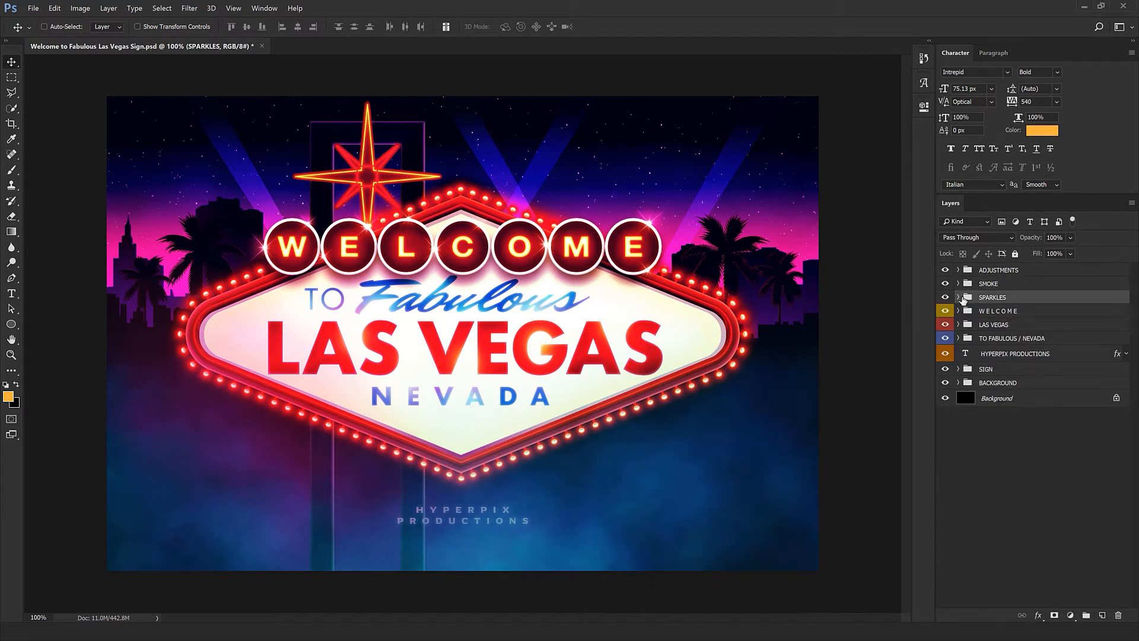
{"action": "left_click", "coordinate": [945, 297]}
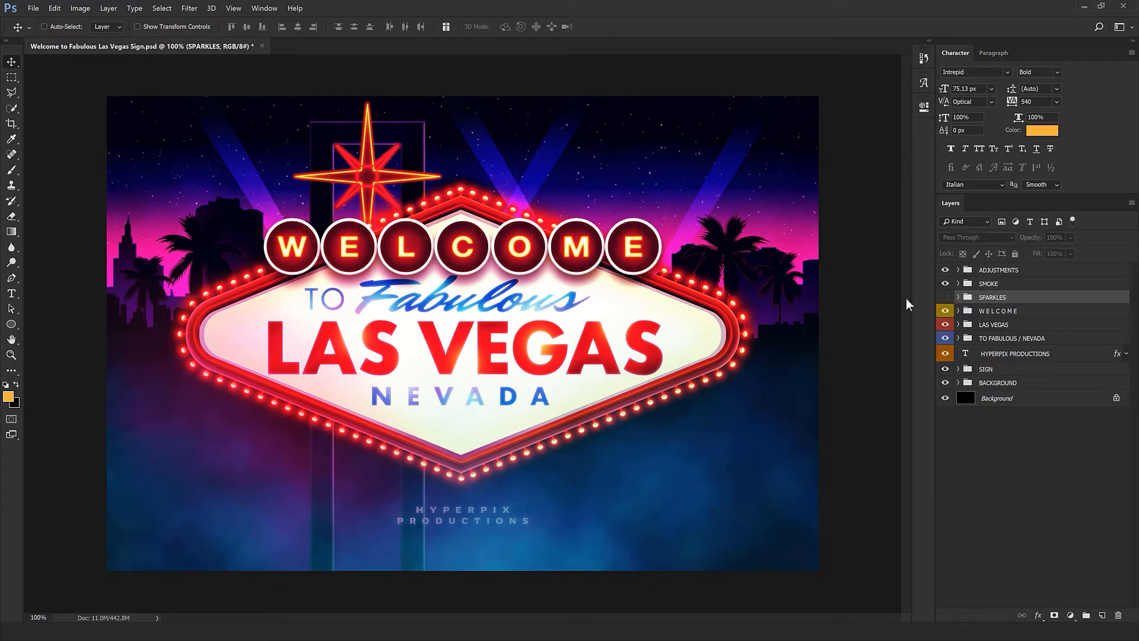
{"action": "left_click", "coordinate": [945, 297]}
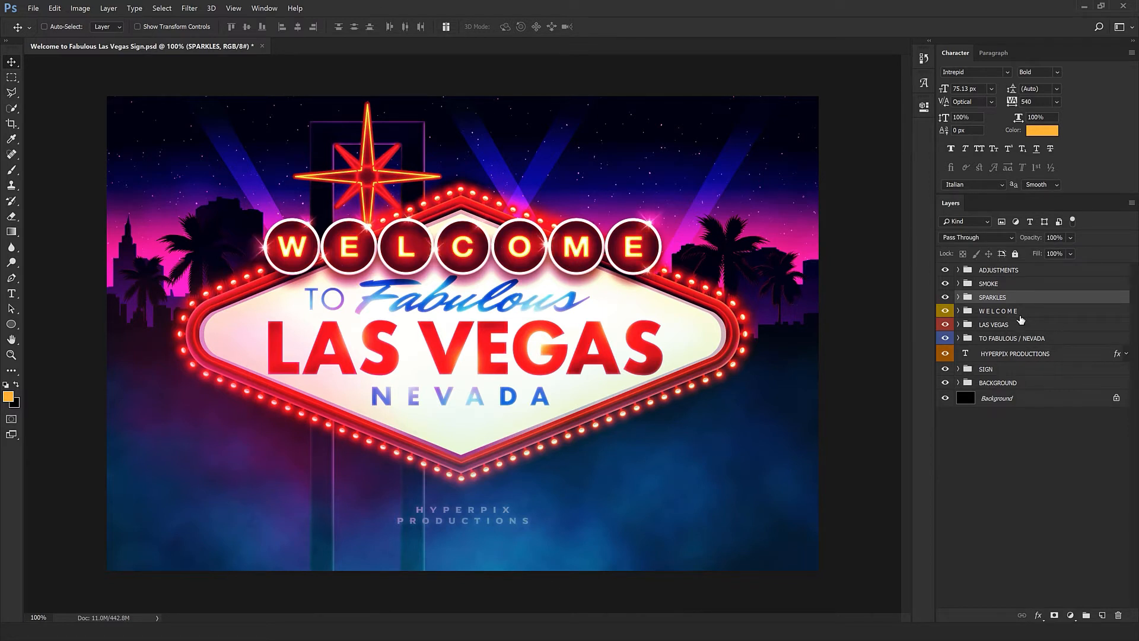
Try moving the last E of WELCOME together with its circle up and to the right of the row.
{"action": "left_click", "coordinate": [998, 313]}
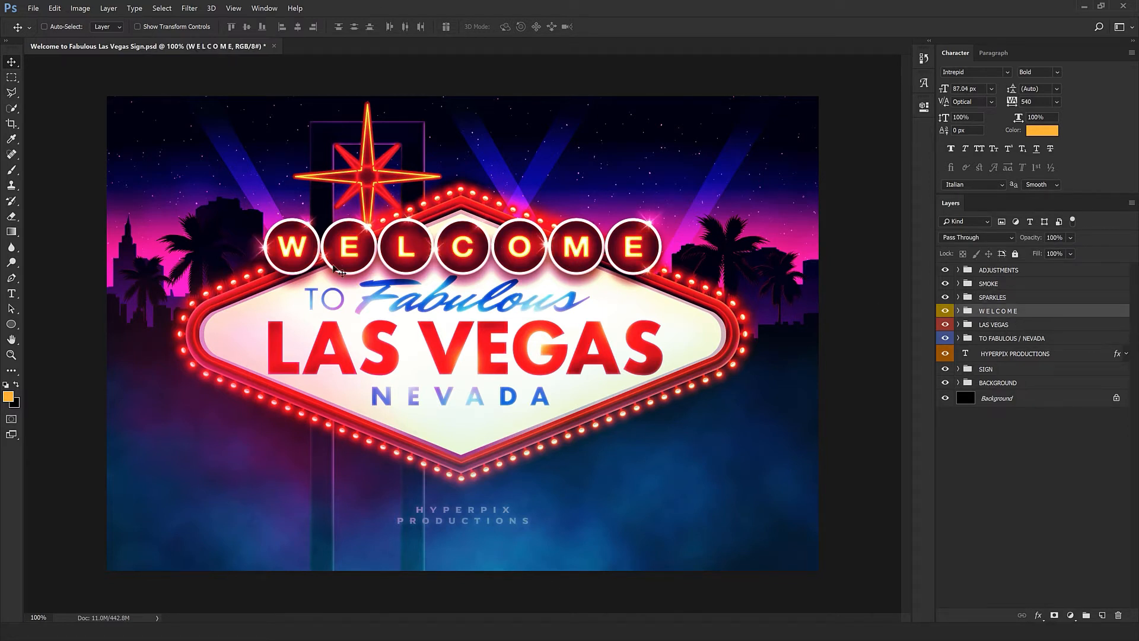
{"action": "left_click", "coordinate": [959, 311]}
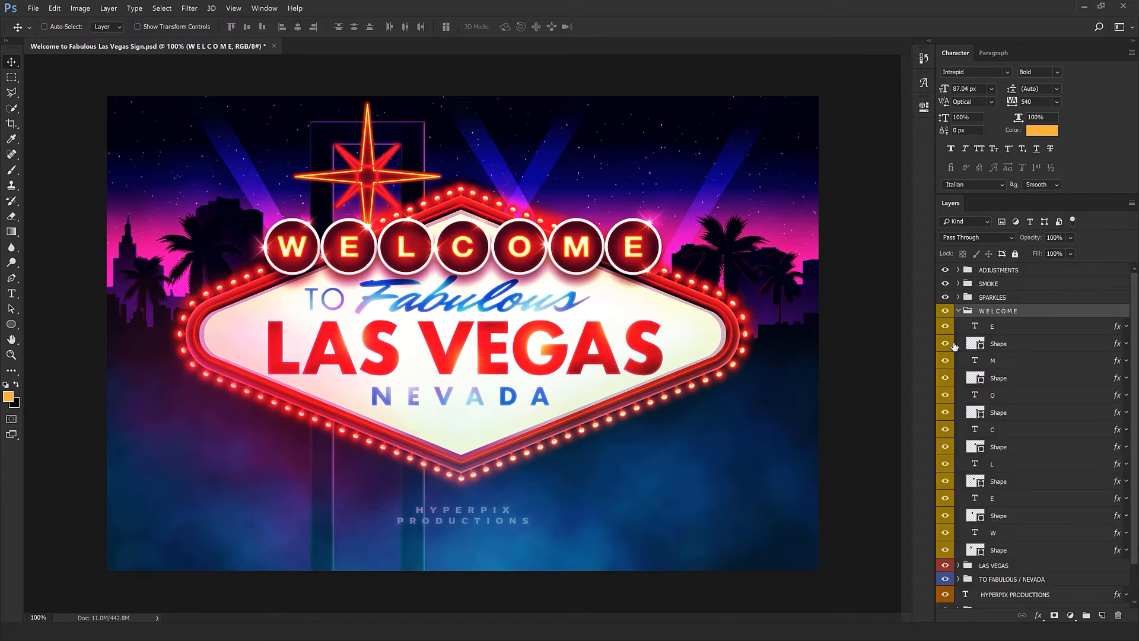
{"action": "left_click", "coordinate": [1010, 343]}
{"action": "left_click", "coordinate": [1004, 328], "text": "shift"}
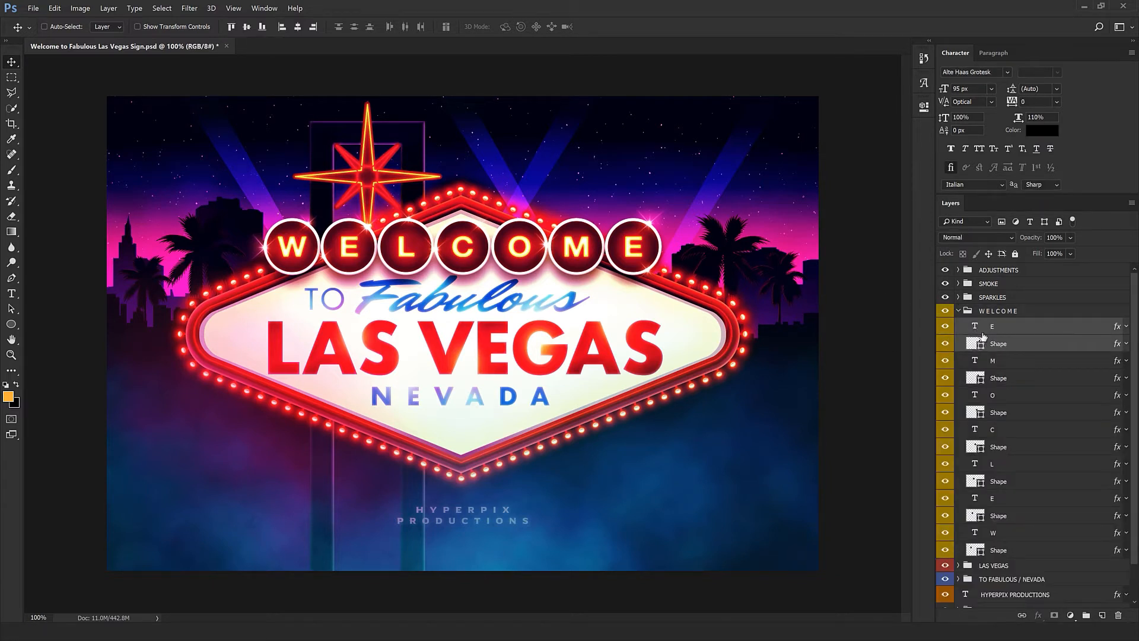
{"action": "left_click_drag", "start_coordinate": [601, 362], "coordinate": [663, 324]}
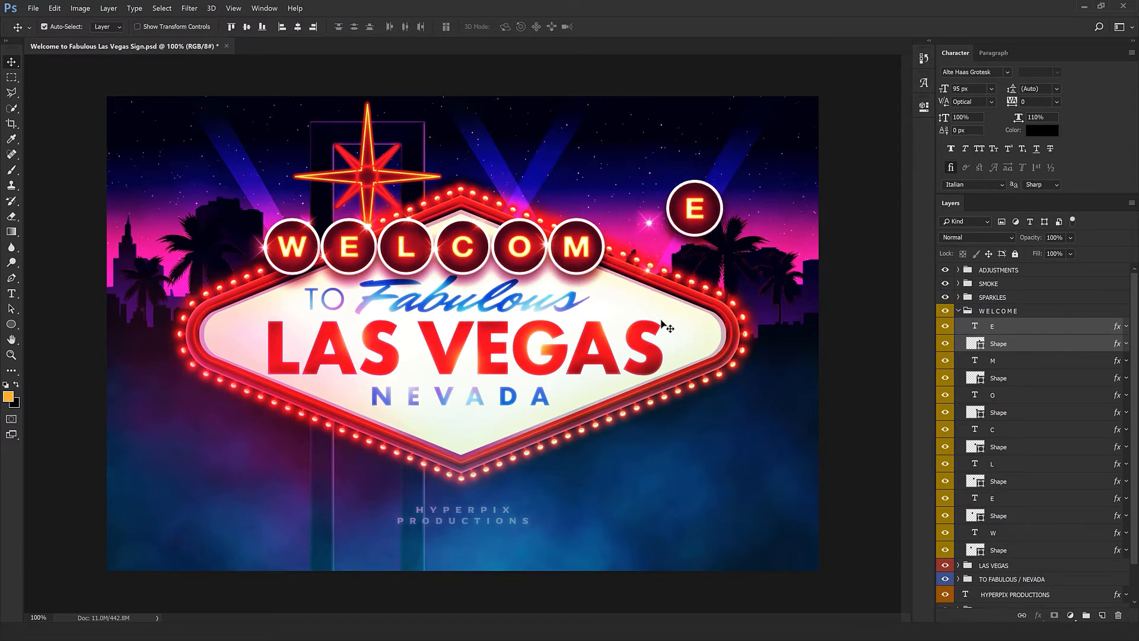
{"action": "key", "text": "ctrl+z"}
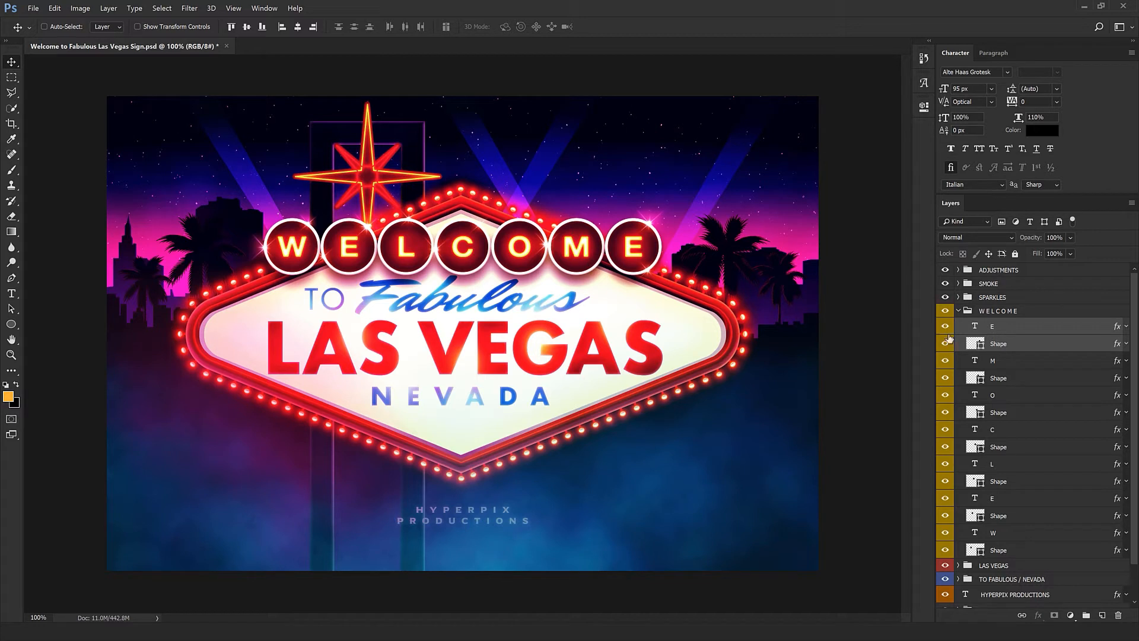
Try duplicating the last E and its circle to the right to extend the WELCOME row.
{"action": "left_click", "coordinate": [1011, 347]}
{"action": "left_click", "coordinate": [1012, 331], "text": "shift"}
{"action": "left_click_drag", "start_coordinate": [574, 328], "coordinate": [628, 328], "text": "alt"}
{"action": "key", "text": "ctrl+z"}
Try shortening WELCOME by deleting the letters O, M and E with their circles and recentering the remaining WELC on the sign.
{"action": "left_click", "coordinate": [1019, 328]}
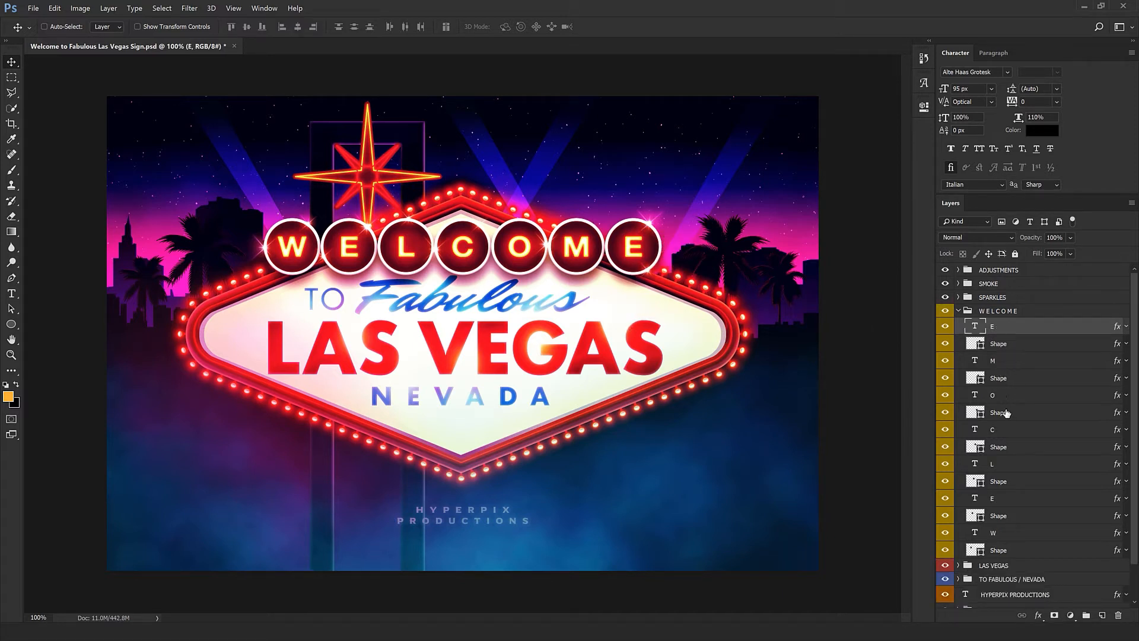
{"action": "left_click", "coordinate": [998, 412], "text": "shift"}
{"action": "left_click", "coordinate": [1119, 615]}
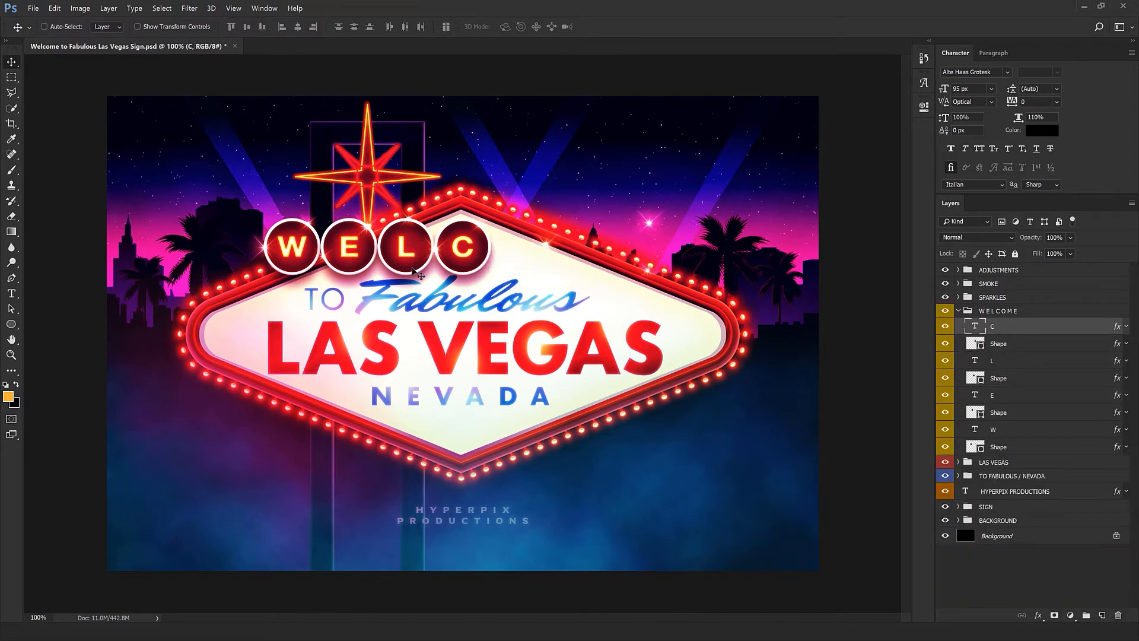
{"action": "left_click", "coordinate": [1002, 311]}
{"action": "left_click_drag", "start_coordinate": [569, 352], "coordinate": [631, 331]}
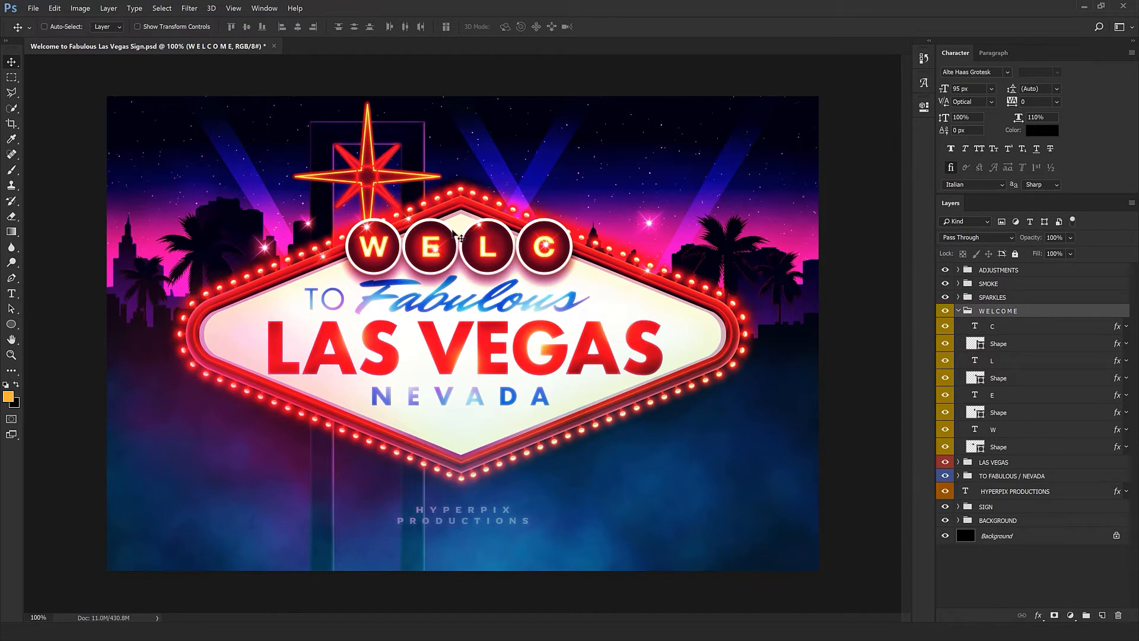
{"action": "key", "text": "ctrl+alt+z"}
{"action": "key", "text": "ctrl+alt+z"}
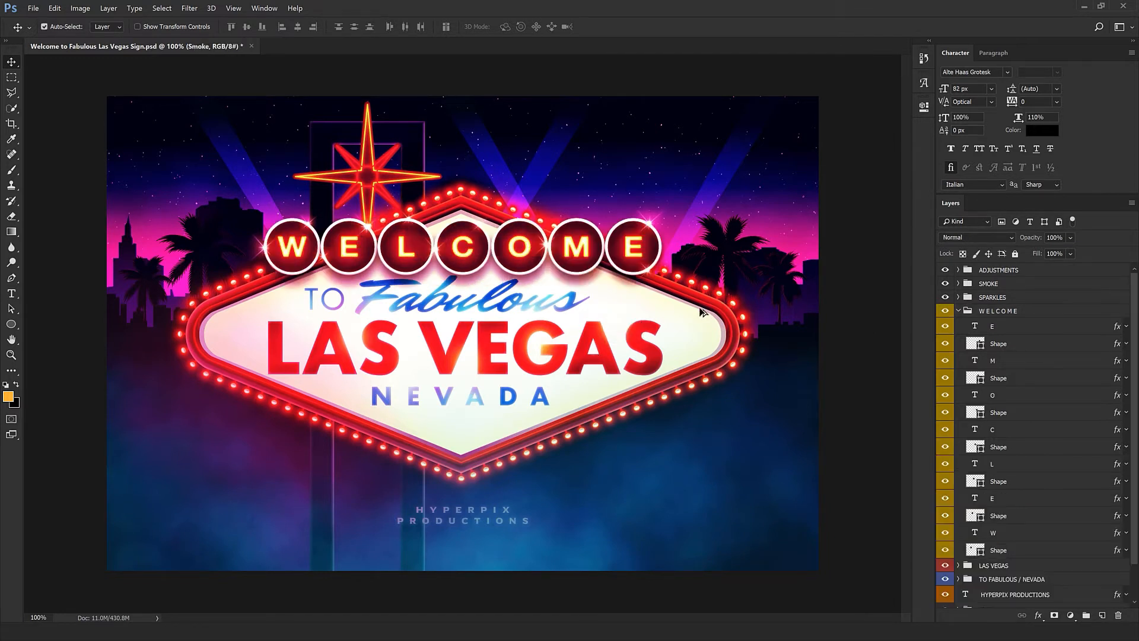
Try replacing the last E of WELCOME with the character 3.
{"action": "double_click", "coordinate": [974, 325]}
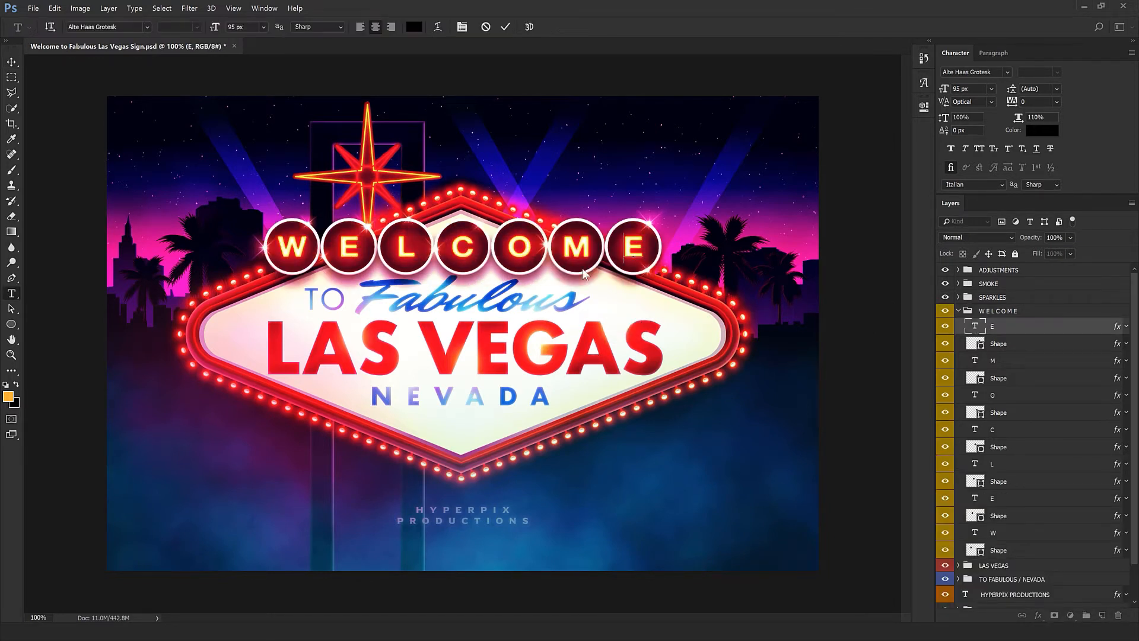
{"action": "type", "text": "3"}
{"action": "key", "text": "ctrl+Return"}
{"action": "key", "text": "v"}
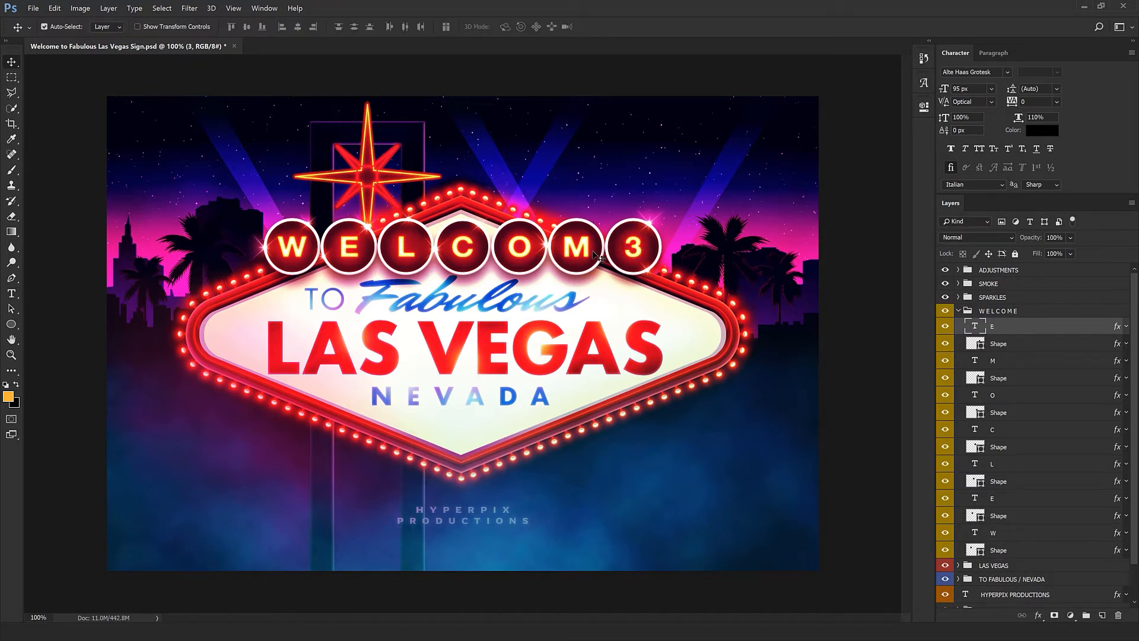
{"action": "key", "text": "ctrl+z"}
{"action": "left_click", "coordinate": [992, 362]}
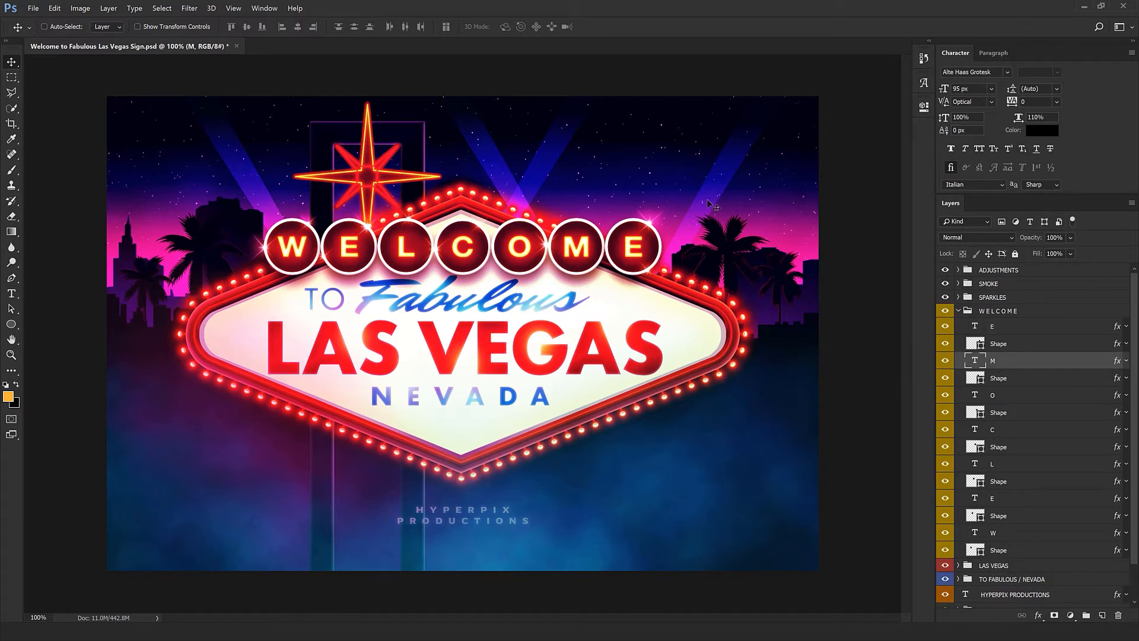
{"action": "left_click", "coordinate": [997, 312]}
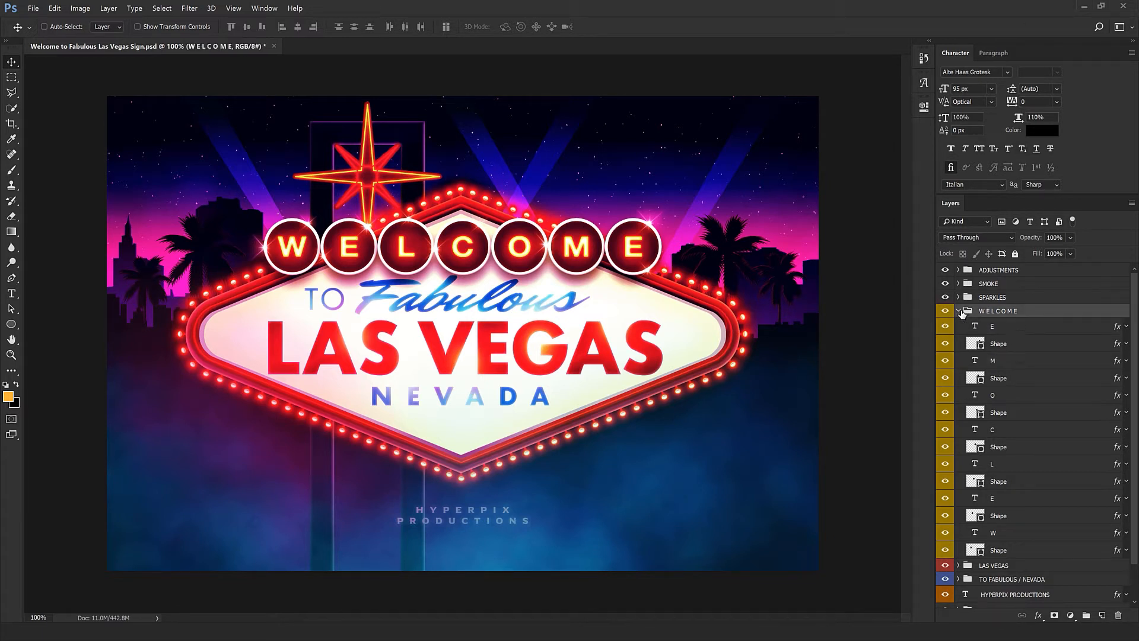
Collapse the WELCOME group and toggle its visibility off and on to examine its contribution to the sign.
{"action": "left_click", "coordinate": [958, 311]}
{"action": "left_click", "coordinate": [945, 312]}
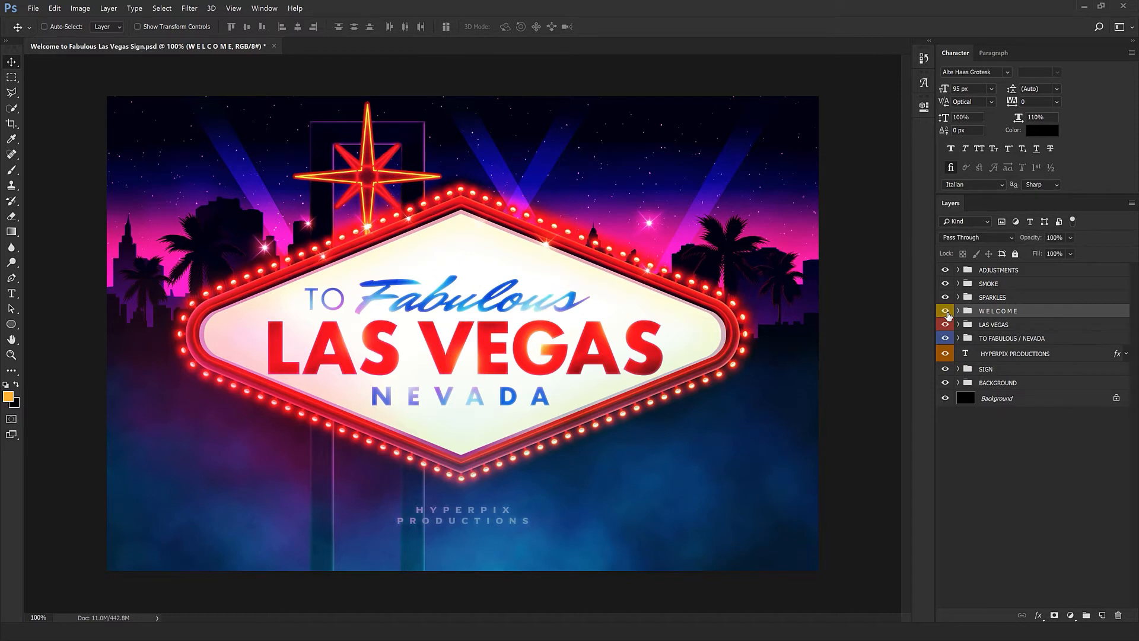
{"action": "left_click", "coordinate": [946, 311]}
{"action": "left_click", "coordinate": [945, 311]}
{"action": "left_click", "coordinate": [946, 311]}
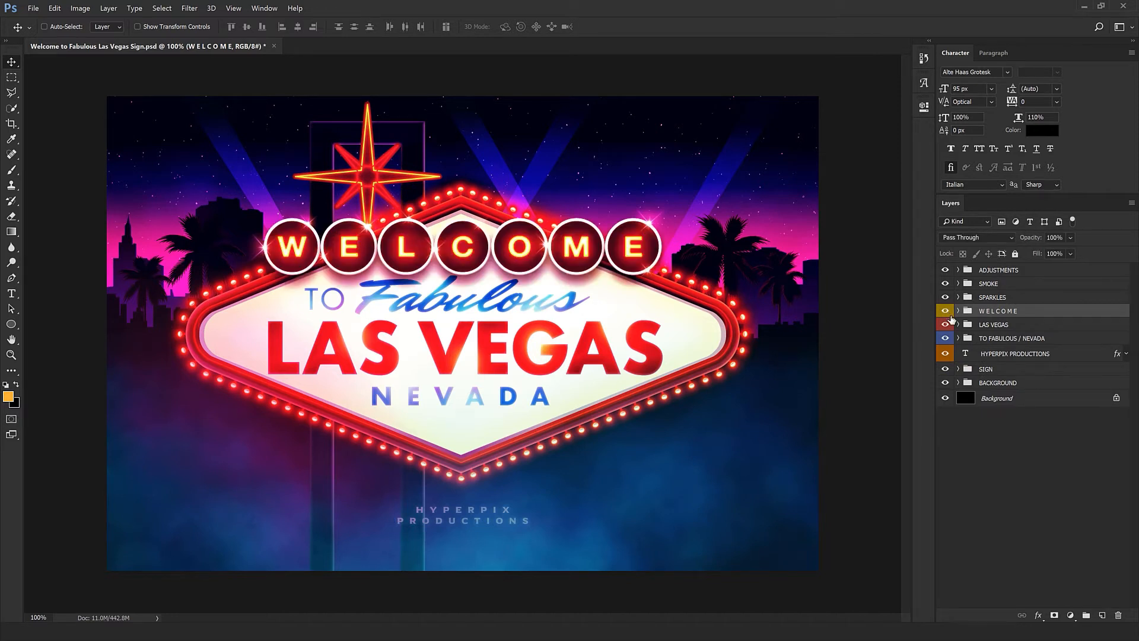
Replace the LAS VEGAS text inside the LAS VEGAS group with TOKYO.
{"action": "left_click", "coordinate": [970, 326]}
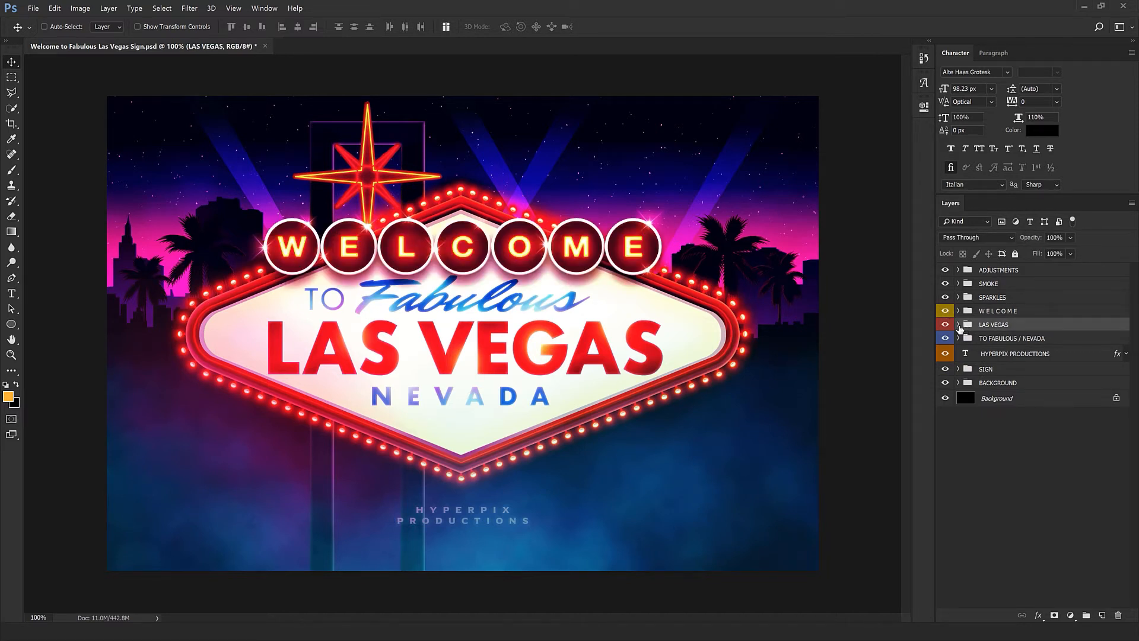
{"action": "left_click", "coordinate": [958, 325]}
{"action": "left_click", "coordinate": [997, 428]}
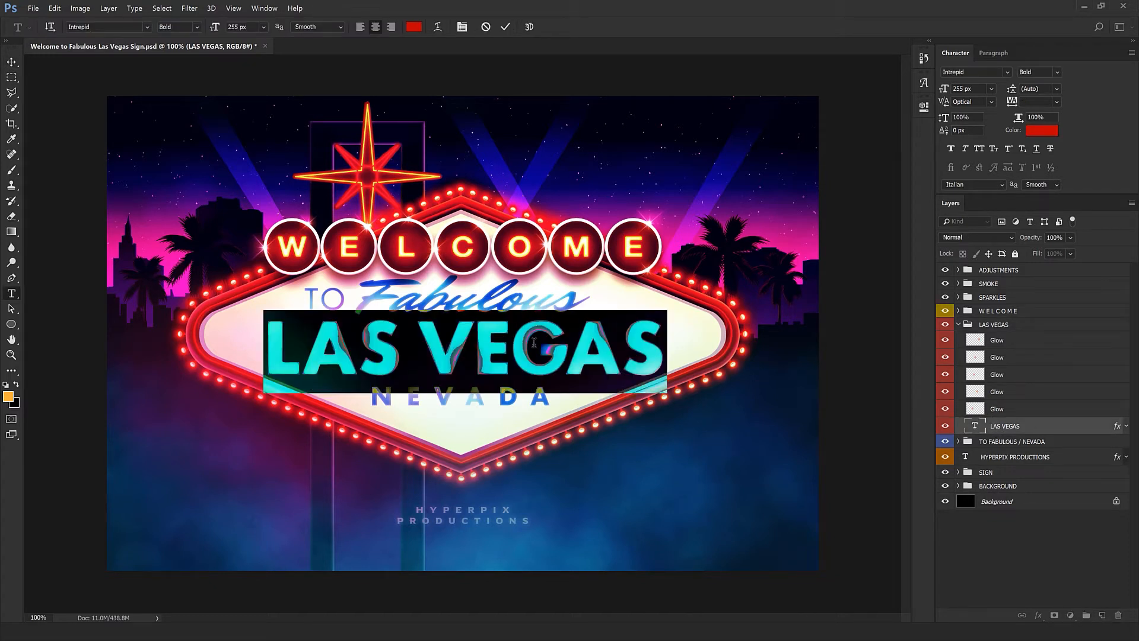
{"action": "type", "text": "TOK"}
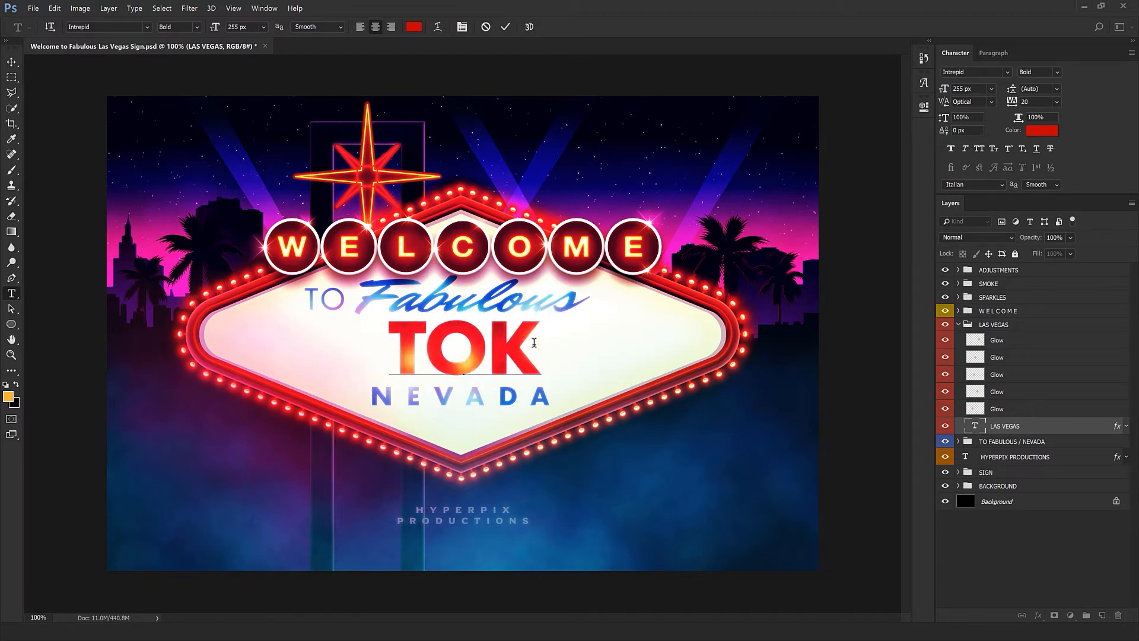
{"action": "type", "text": "YO"}
Set the tracking of the whole TOKYO text to 60 and commit the text edit.
{"action": "key", "text": "ctrl+a"}
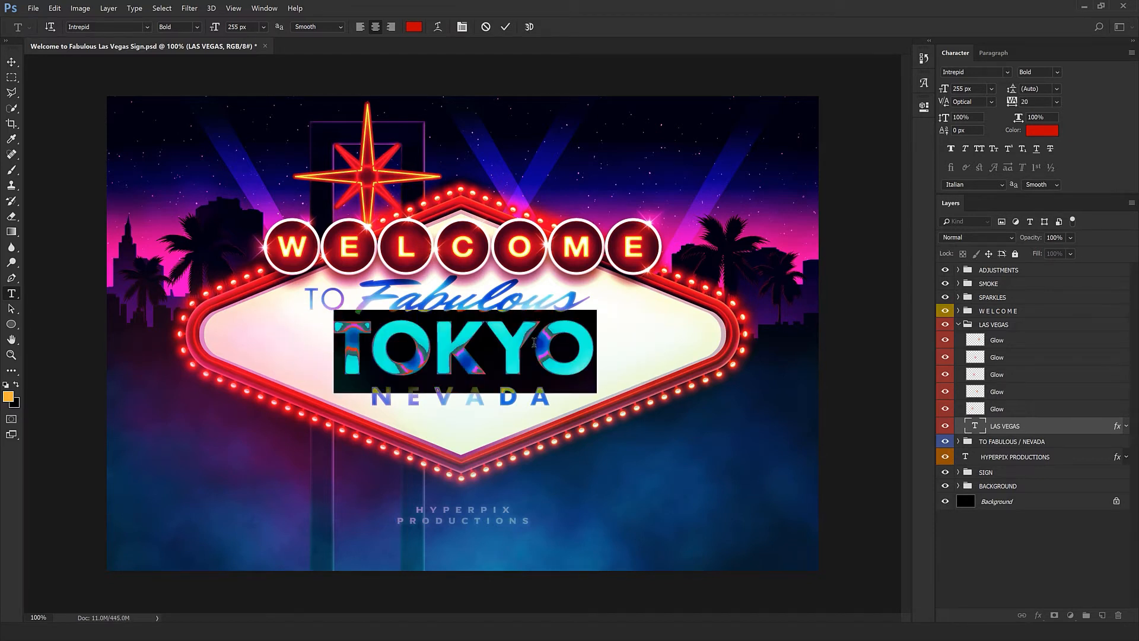
{"action": "key", "text": "shift+Up"}
{"action": "key", "text": "shift+Up"}
{"action": "key", "text": "shift+Up"}
{"action": "key", "text": "shift+Up"}
{"action": "key", "text": "shift+Up"}
{"action": "key", "text": "shift+Up"}
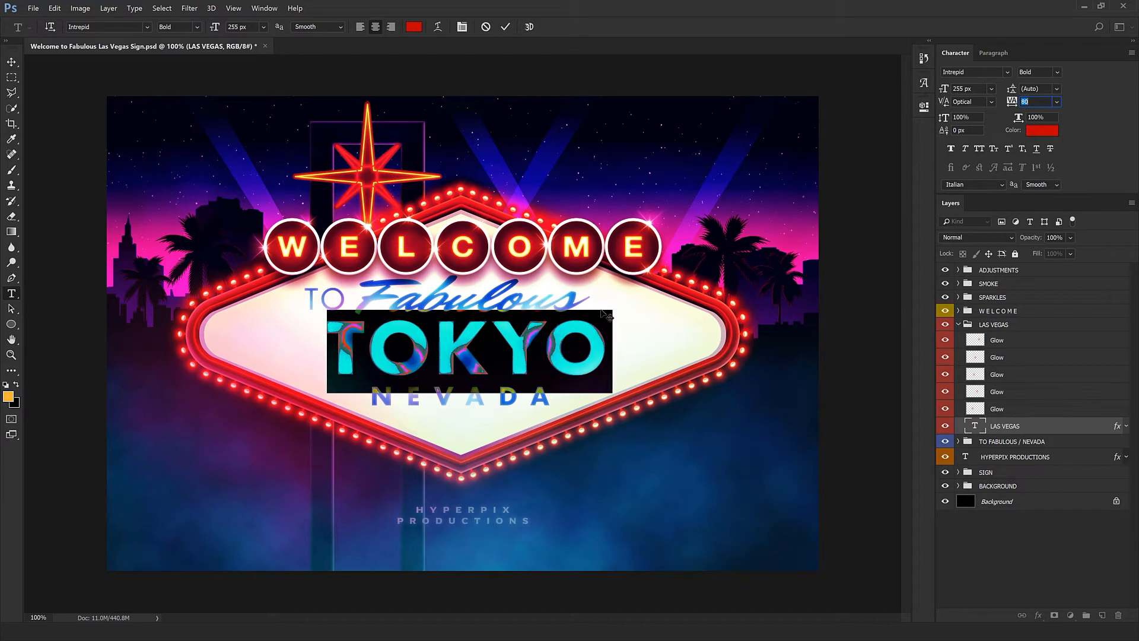
{"action": "key", "text": "shift+Down"}
{"action": "key", "text": "shift+Down"}
{"action": "key", "text": "ctrl+Return"}
{"action": "key", "text": "v"}
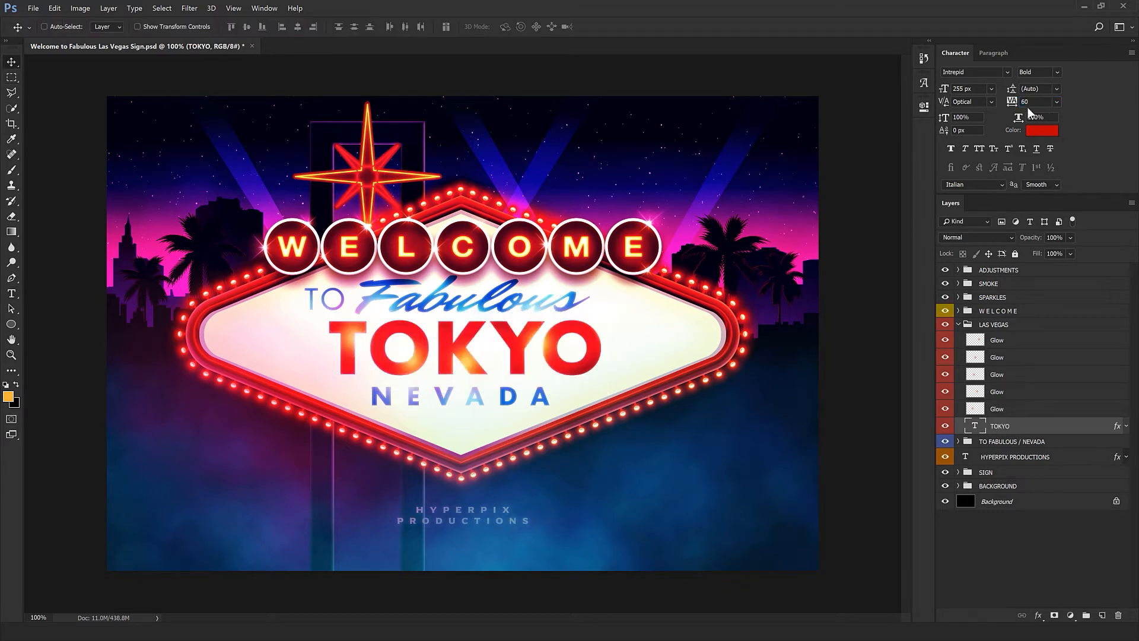
Reposition the existing Glow layers of the LAS VEGAS group over the TOKYO letters.
{"action": "left_click", "coordinate": [1011, 409]}
{"action": "left_click_drag", "start_coordinate": [411, 411], "coordinate": [435, 430]}
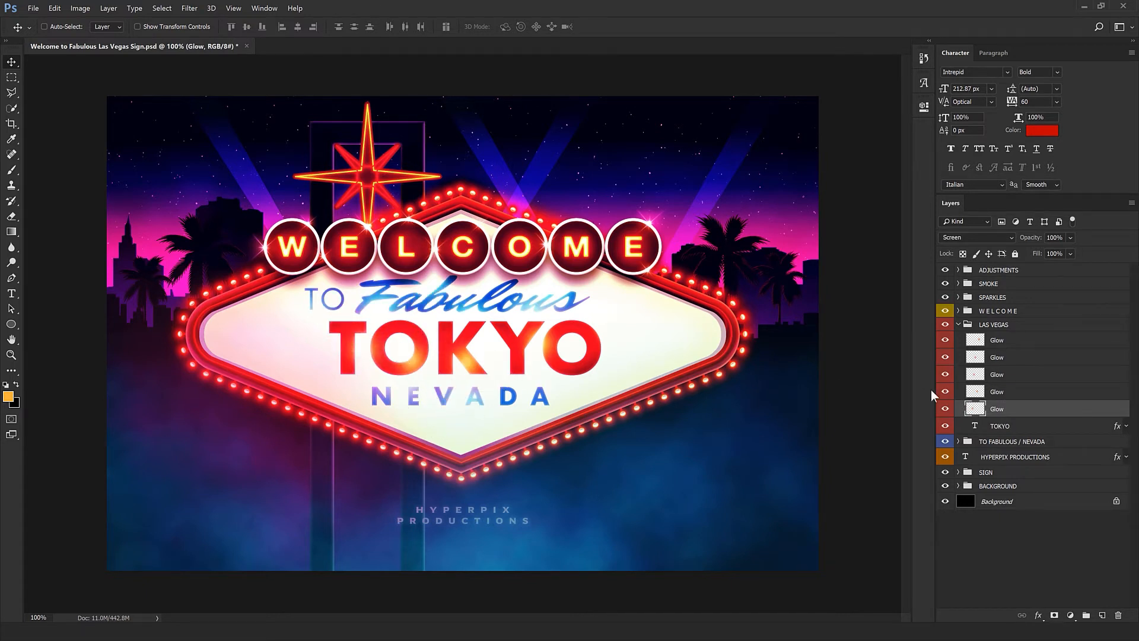
{"action": "left_click", "coordinate": [1013, 394]}
{"action": "left_click_drag", "start_coordinate": [550, 405], "coordinate": [588, 354]}
{"action": "left_click", "coordinate": [1018, 373]}
{"action": "left_click", "coordinate": [1014, 359]}
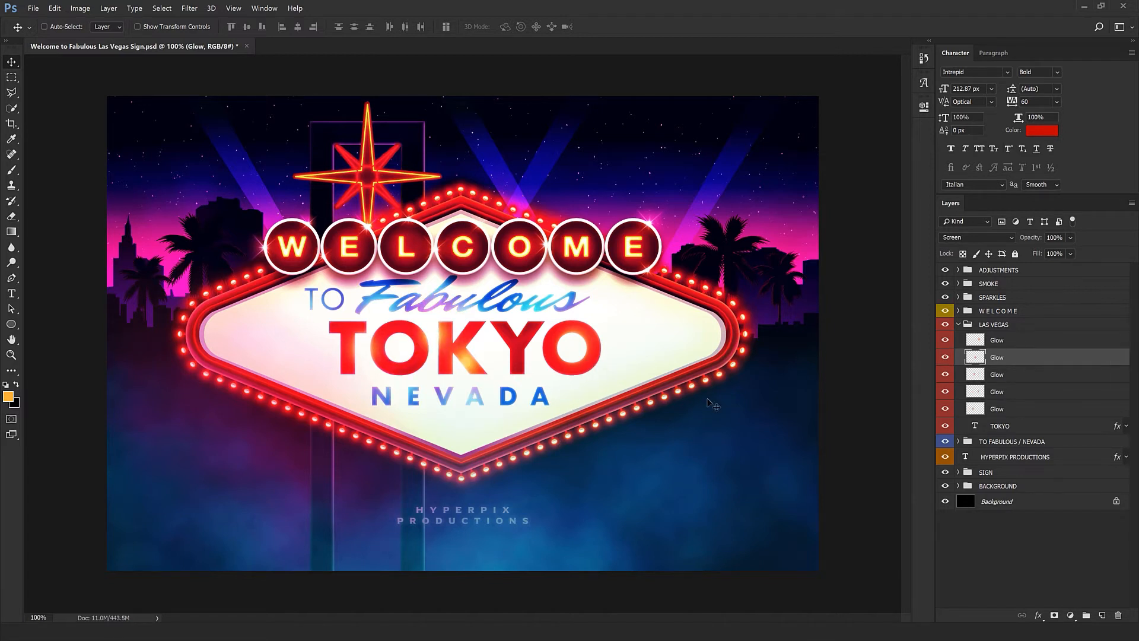
{"action": "left_click_drag", "start_coordinate": [708, 403], "coordinate": [641, 400]}
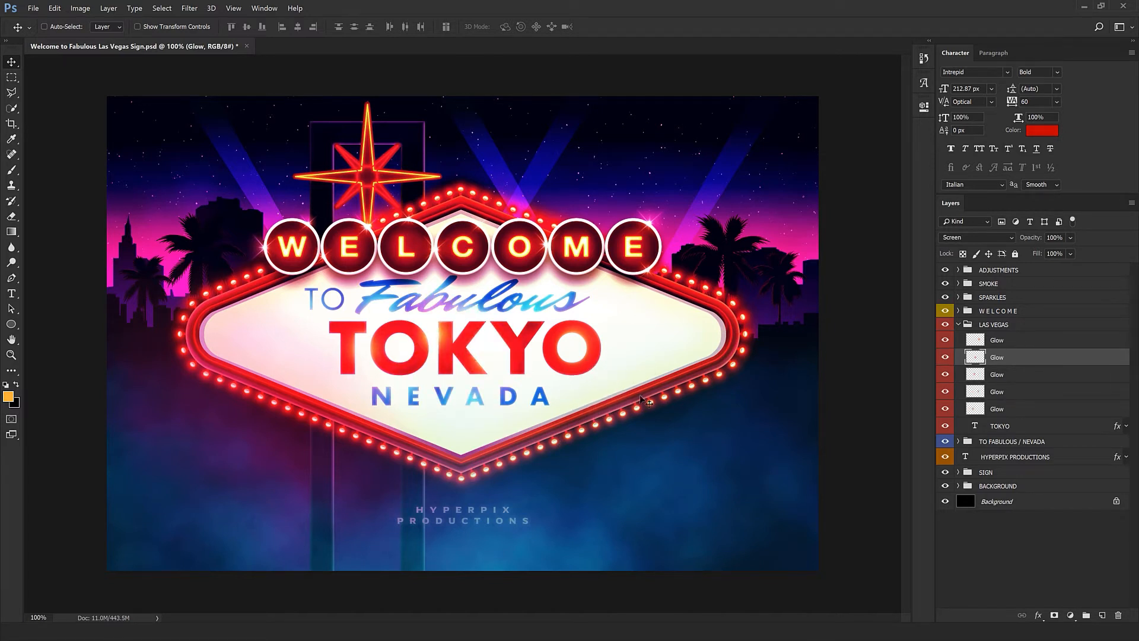
{"action": "left_click", "coordinate": [1002, 349]}
{"action": "left_click_drag", "start_coordinate": [561, 436], "coordinate": [472, 454]}
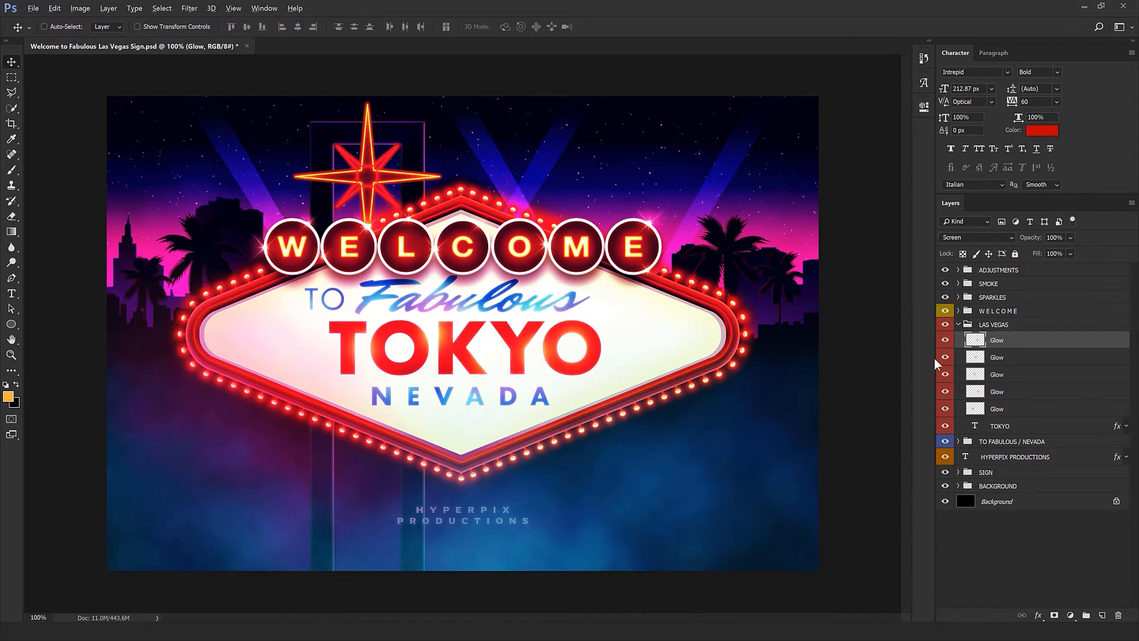
{"action": "left_click_drag", "start_coordinate": [684, 399], "coordinate": [455, 399]}
Duplicate the topmost glow of the LAS VEGAS group three times, shifting the copies across the TOKYO lettering.
{"action": "key", "text": "ctrl+j"}
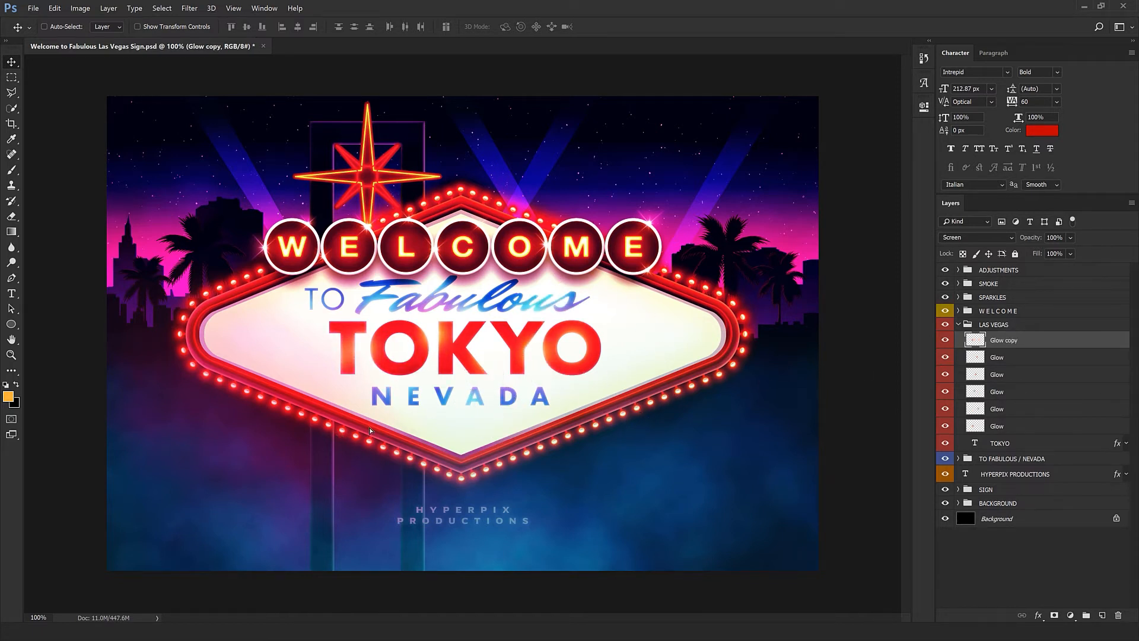
{"action": "left_click_drag", "start_coordinate": [162, 448], "coordinate": [492, 420]}
{"action": "key", "text": "ctrl+j"}
{"action": "left_click_drag", "start_coordinate": [532, 408], "coordinate": [462, 408]}
{"action": "key", "text": "ctrl+j"}
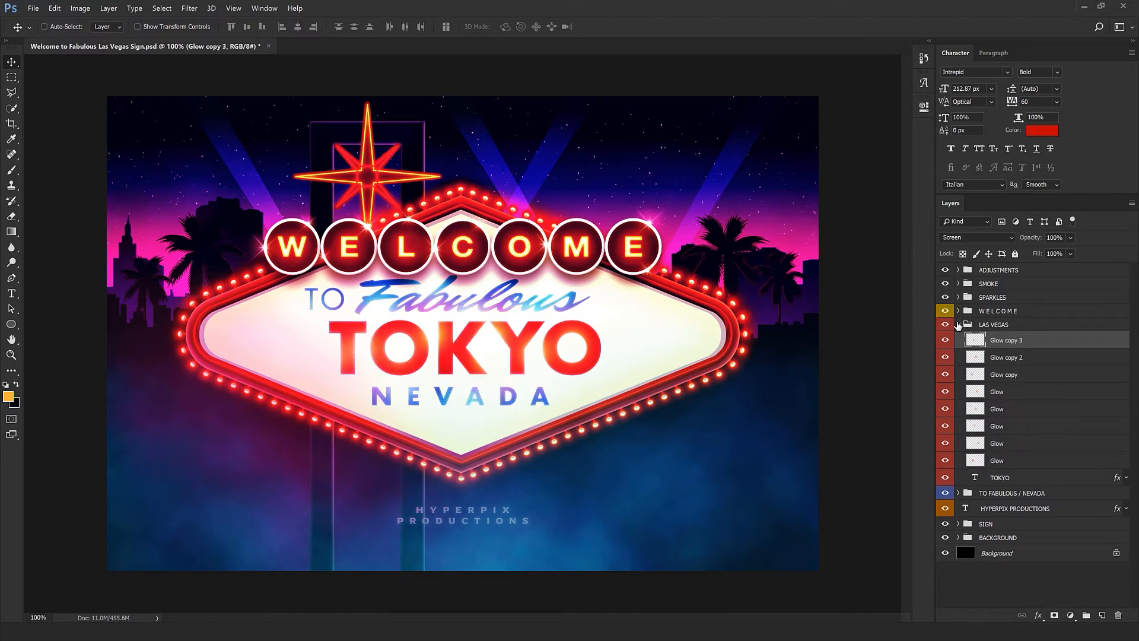
Collapse the LAS VEGAS group and replace the Fabulous text in the TO FABULOUS / NEVADA group with Beautiful.
{"action": "left_click", "coordinate": [958, 325]}
{"action": "left_click", "coordinate": [976, 341]}
{"action": "left_click", "coordinate": [959, 338]}
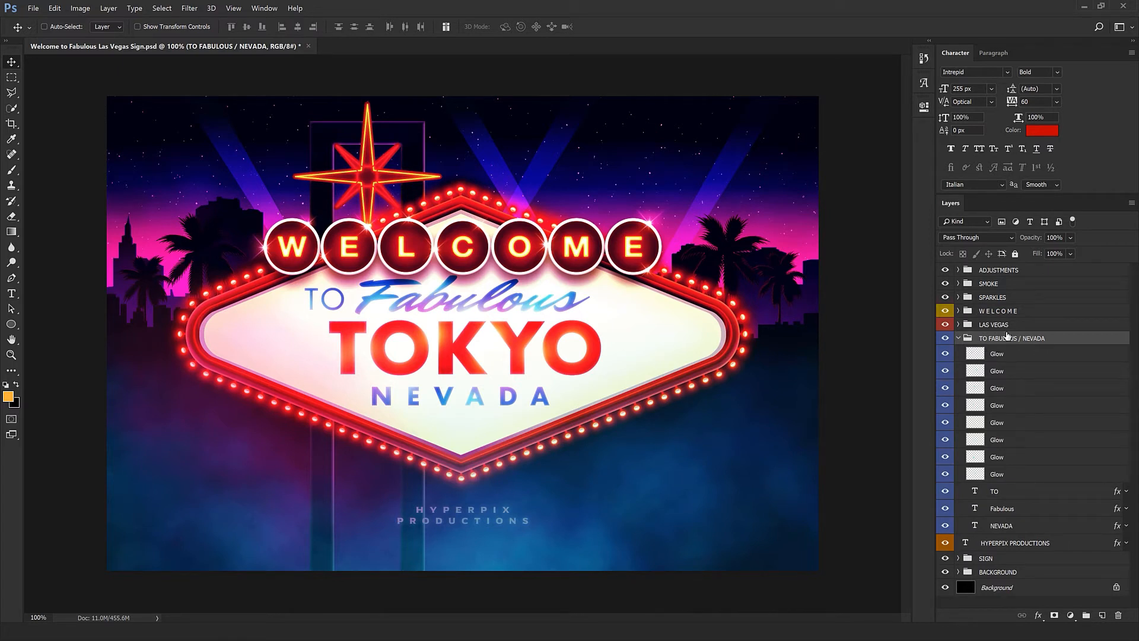
{"action": "left_click", "coordinate": [996, 497]}
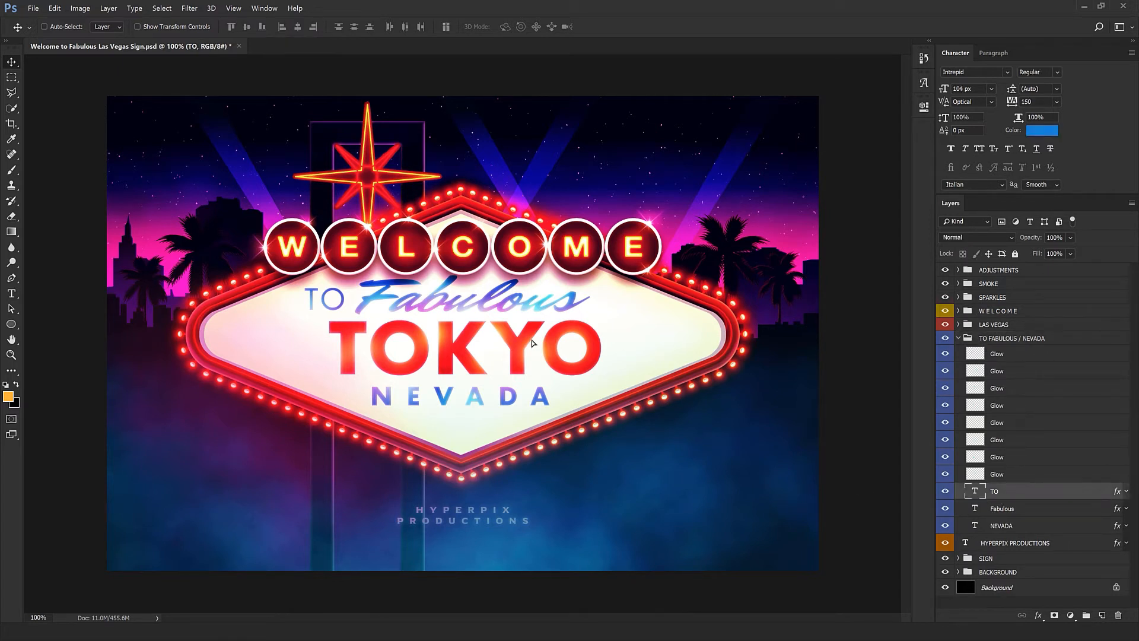
{"action": "double_click", "coordinate": [974, 508]}
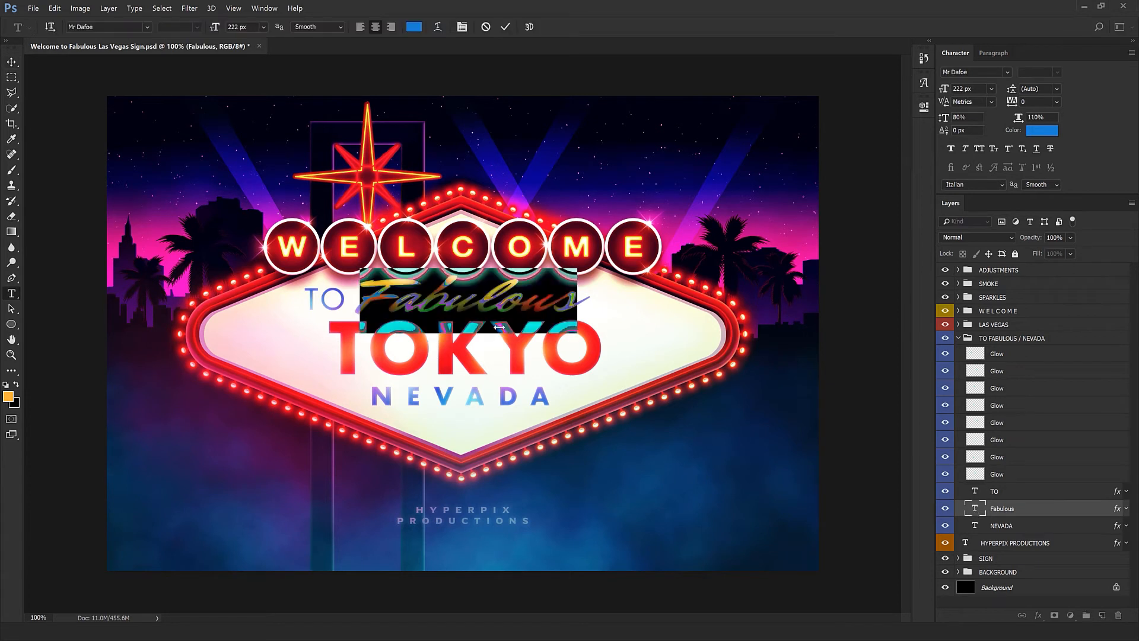
{"action": "type", "text": "Beutiful"}
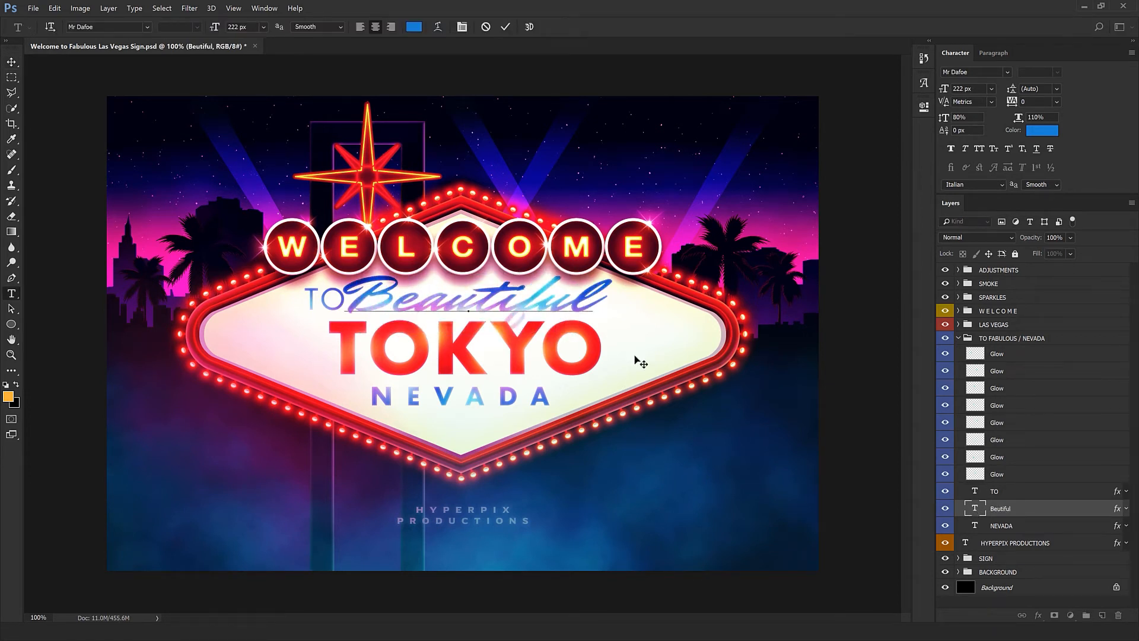
{"action": "key", "text": "ctrl+Return"}
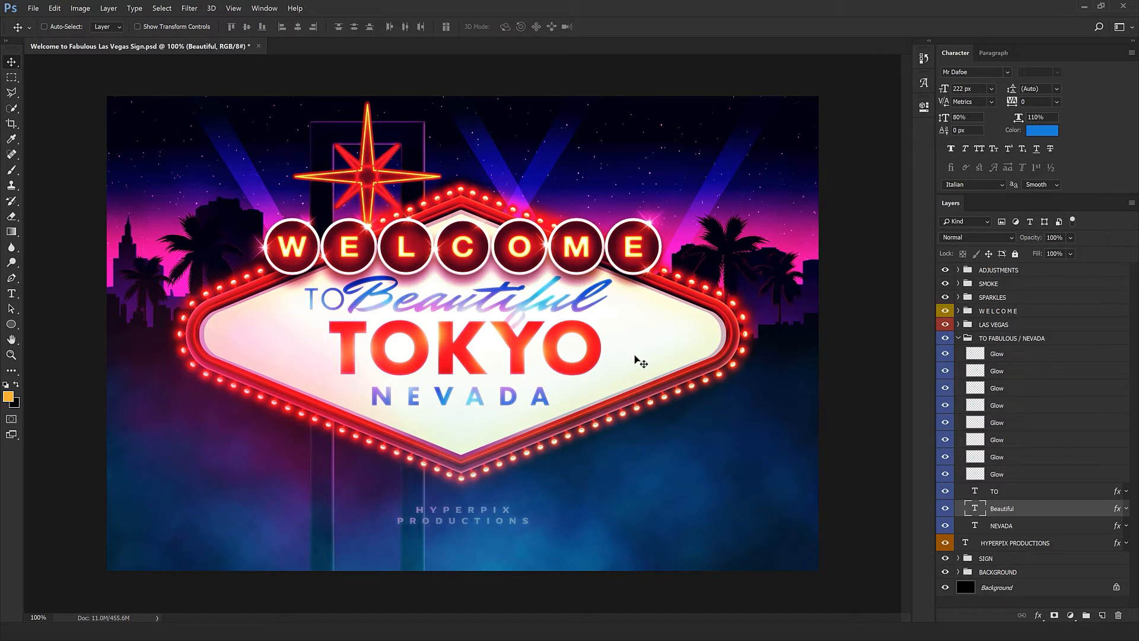
Nudge Beautiful right to clear the word TO, and shift both words left together to center the line.
{"action": "key", "text": "shift+Right"}
{"action": "key", "text": "shift+Right"}
{"action": "key", "text": "shift+Right"}
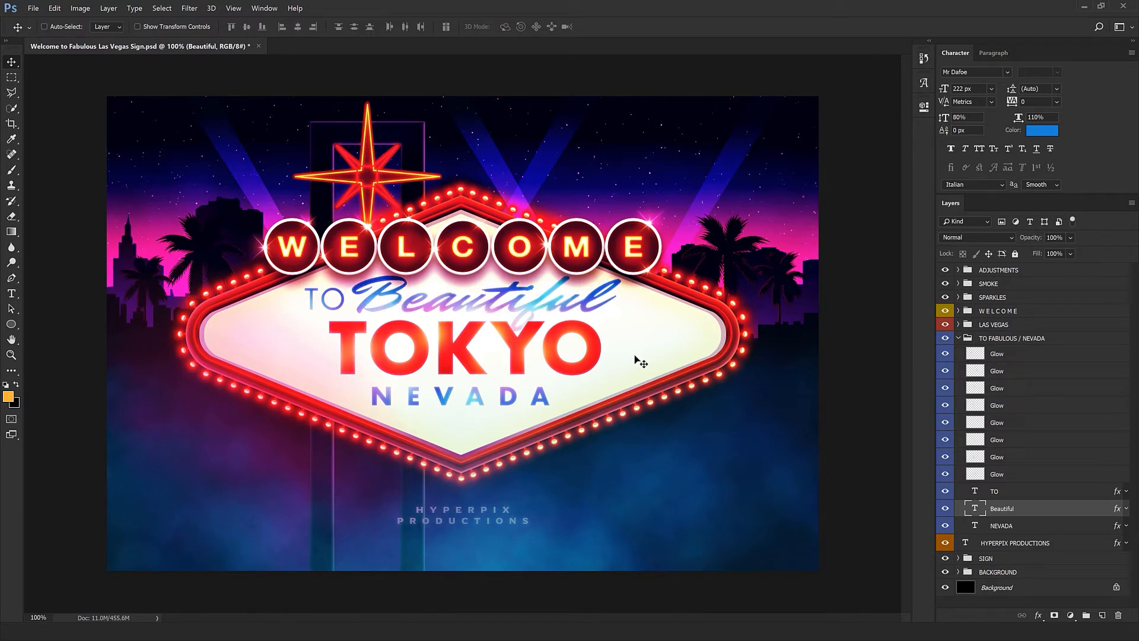
{"action": "left_click", "coordinate": [1026, 491], "text": "shift"}
{"action": "key", "text": "shift+Left"}
{"action": "key", "text": "shift+Left"}
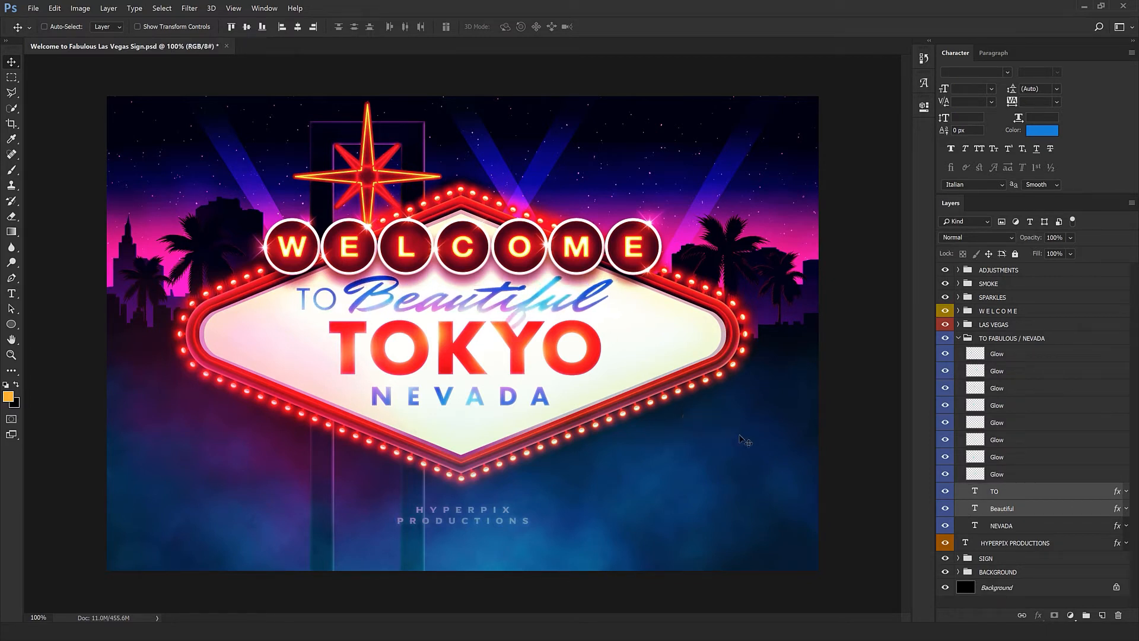
Replace the NEVADA text with JAPAN and commit the edit.
{"action": "double_click", "coordinate": [975, 525]}
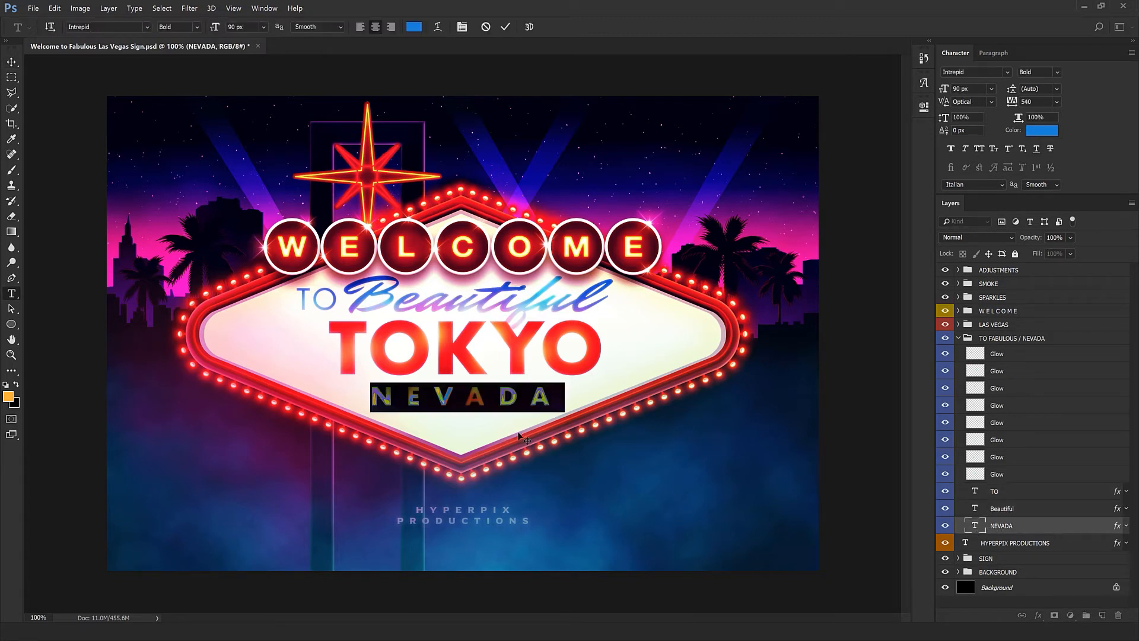
{"action": "type", "text": "JAPAN"}
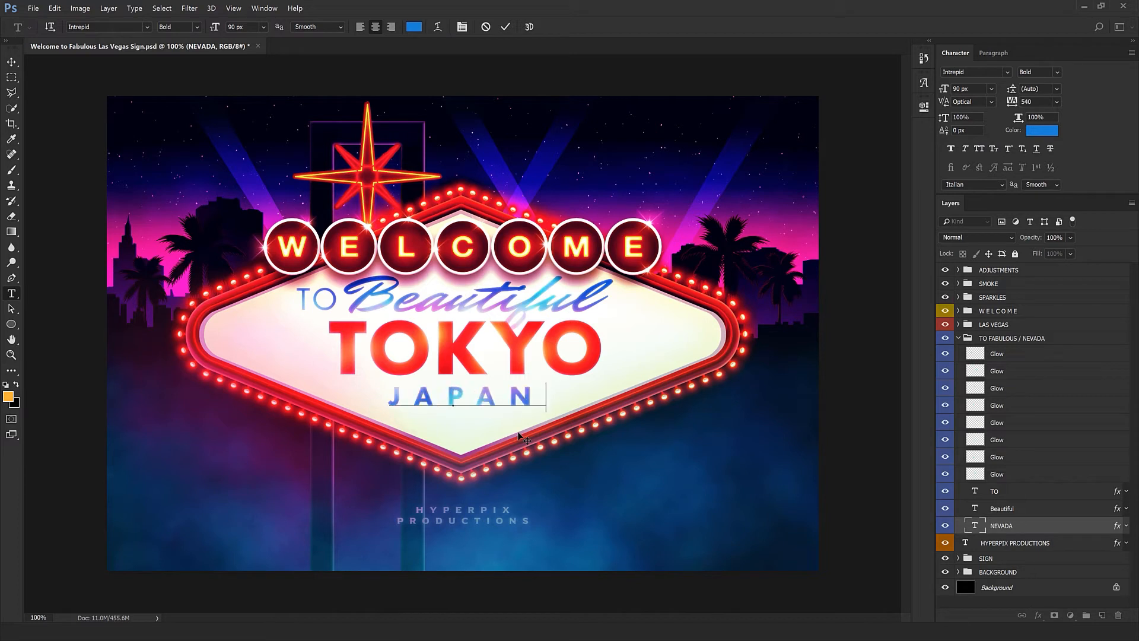
{"action": "key", "text": "ctrl+Return"}
{"action": "key", "text": "v"}
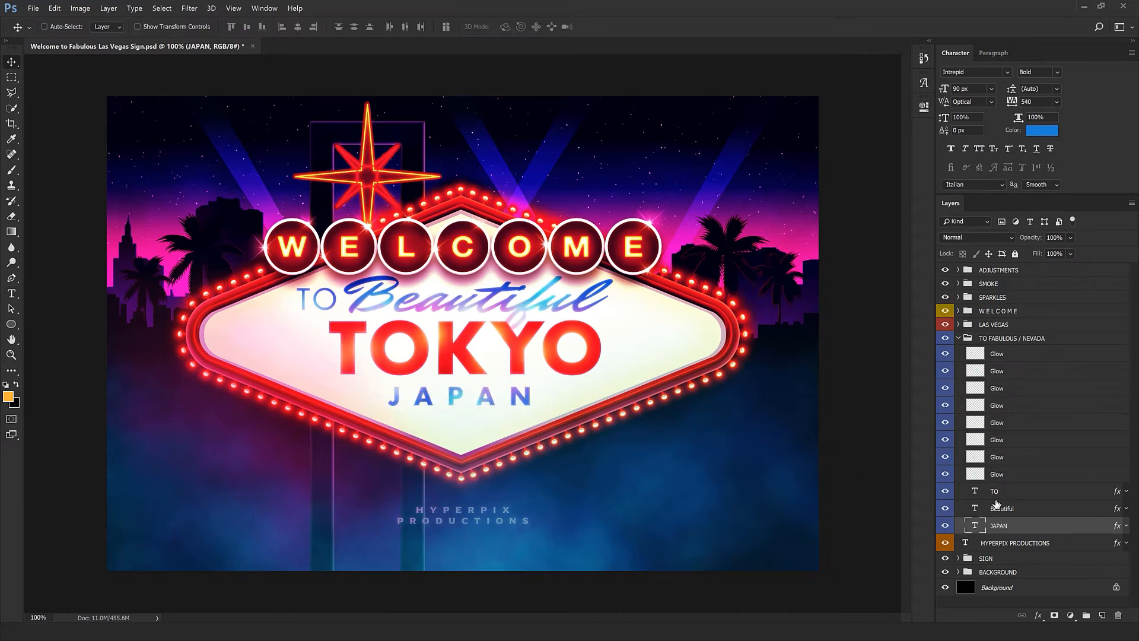
Move JAPAN and the LAS VEGAS group holding TOKYO slightly down on the sign.
{"action": "left_click_drag", "start_coordinate": [556, 425], "coordinate": [556, 432]}
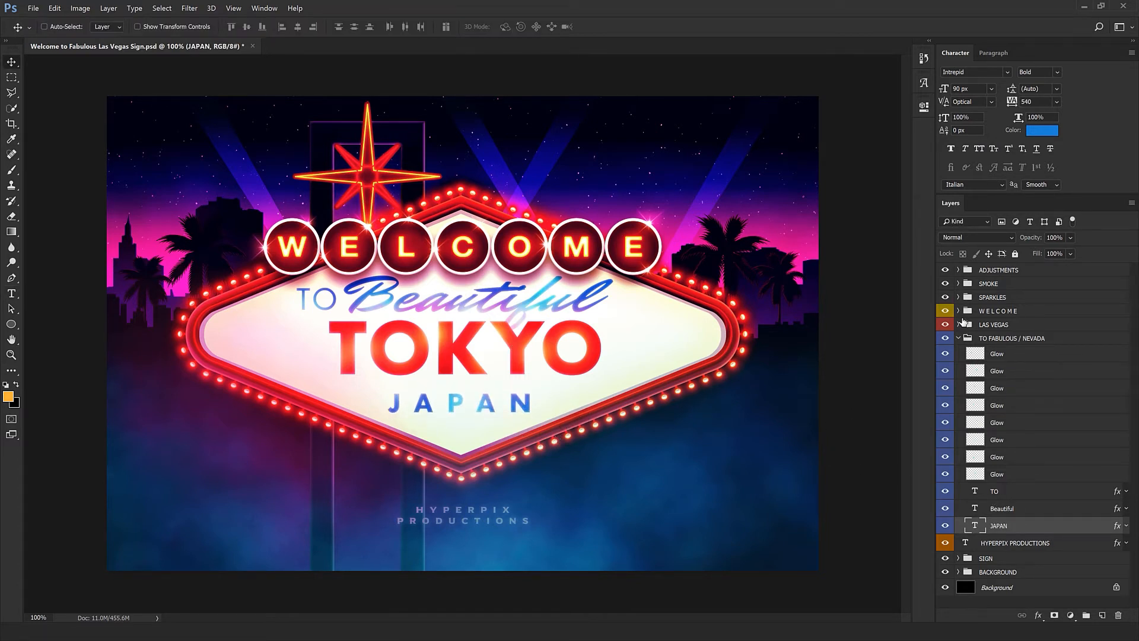
{"action": "left_click", "coordinate": [1006, 325]}
{"action": "left_click_drag", "start_coordinate": [626, 380], "coordinate": [626, 398]}
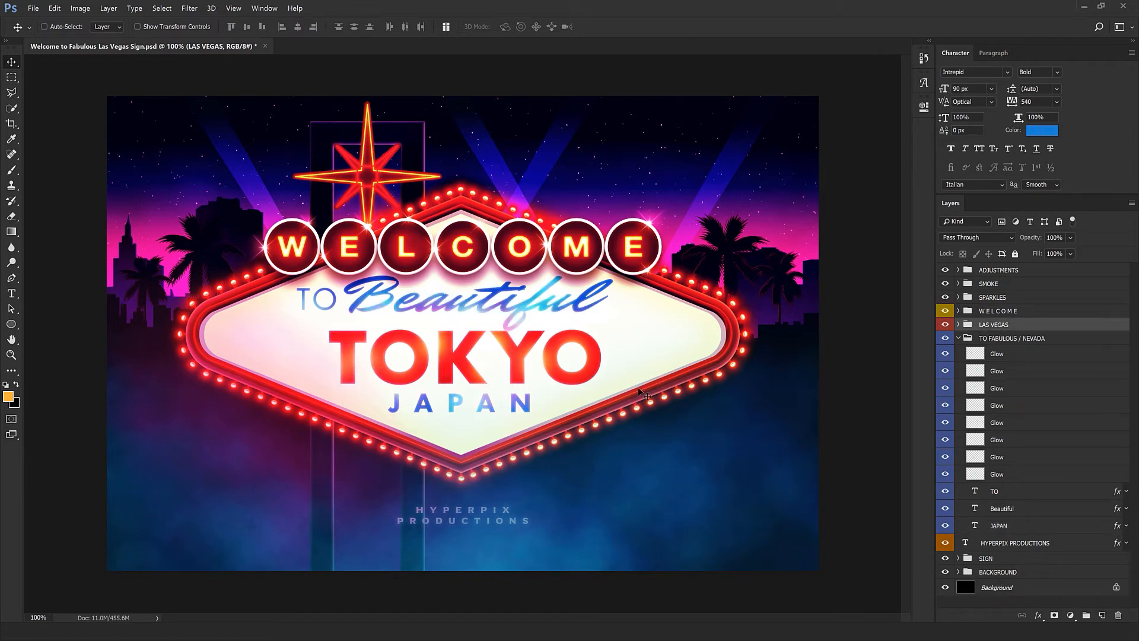
Scale Beautiful down slightly and shift it right together with TO to center the line on the sign.
{"action": "left_click", "coordinate": [1007, 506]}
{"action": "key", "text": "ctrl+t"}
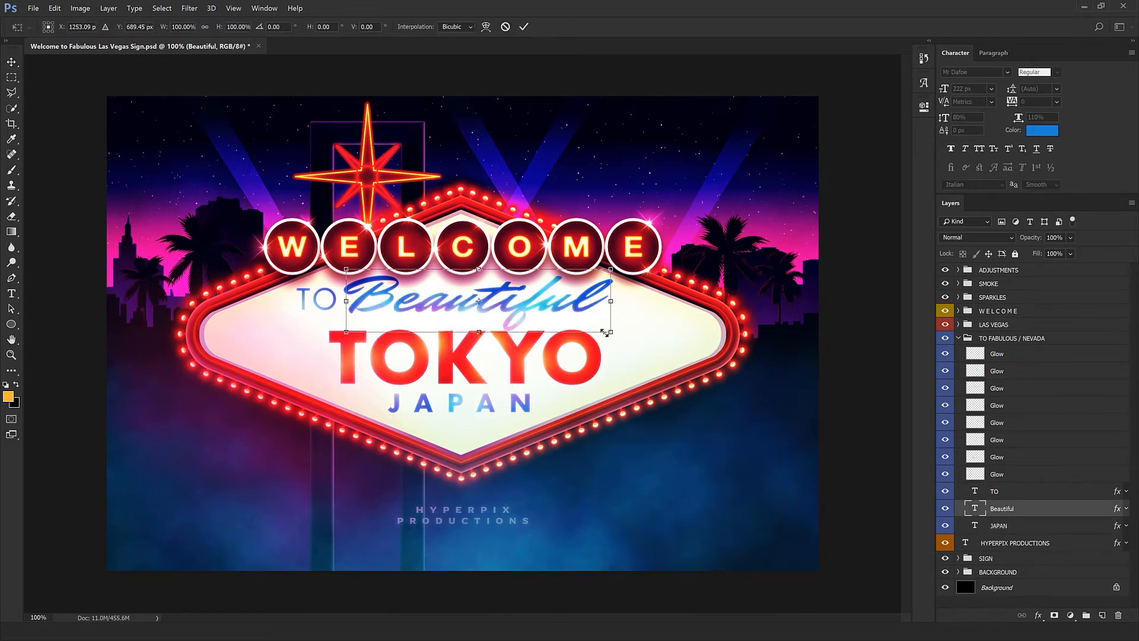
{"action": "left_click_drag", "start_coordinate": [611, 333], "coordinate": [614, 325]}
{"action": "key", "text": "Return"}
{"action": "left_click", "coordinate": [990, 491], "text": "ctrl"}
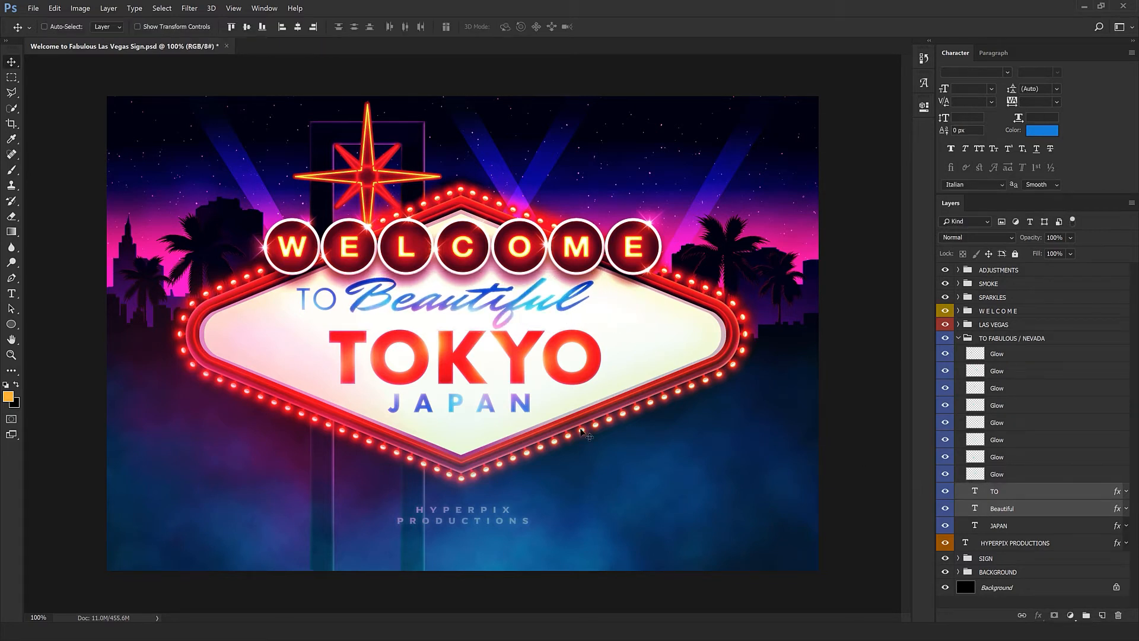
{"action": "left_click_drag", "start_coordinate": [580, 429], "coordinate": [588, 429]}
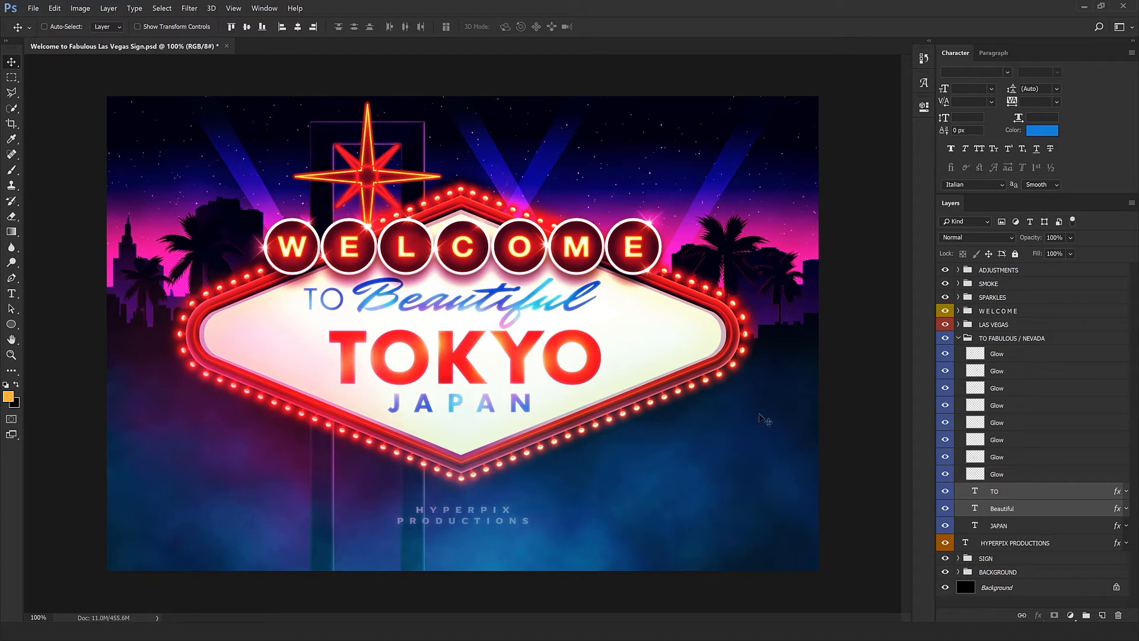
Reposition the topmost glow of the TO FABULOUS / NEVADA group near the end of Beautiful and collapse the group.
{"action": "left_click", "coordinate": [1042, 477]}
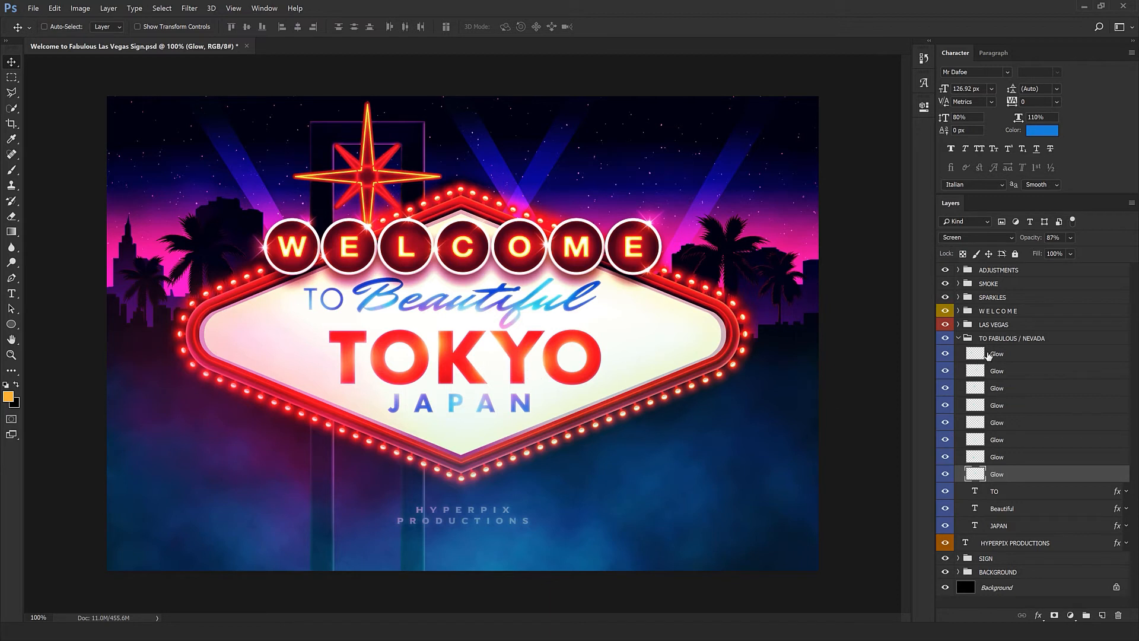
{"action": "left_click", "coordinate": [988, 355]}
{"action": "left_click_drag", "start_coordinate": [590, 320], "coordinate": [615, 359]}
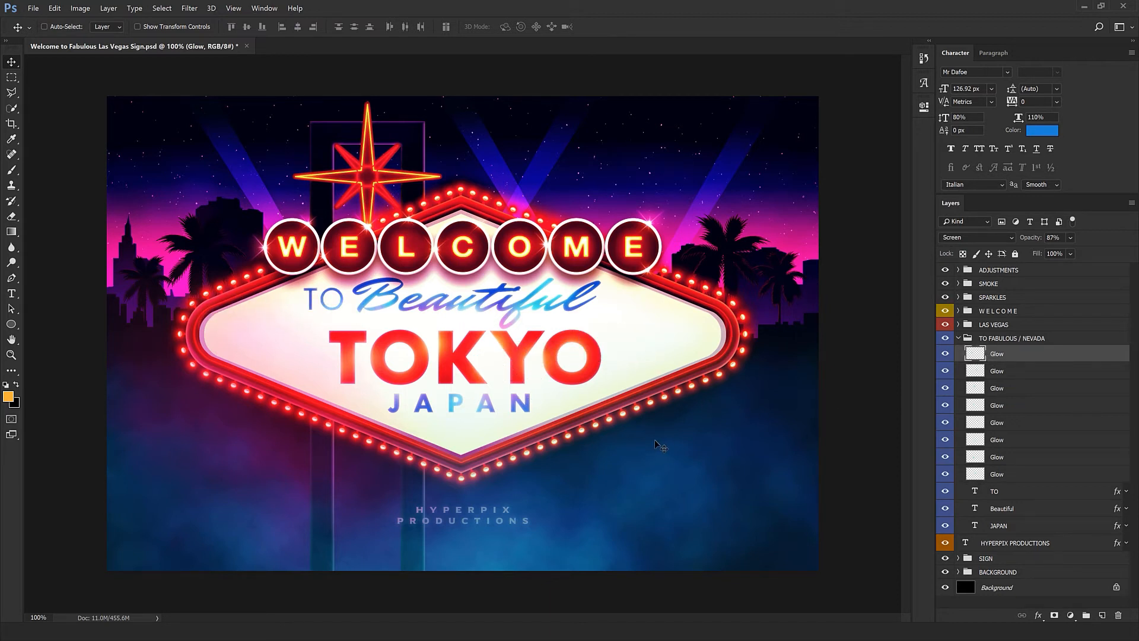
{"action": "left_click", "coordinate": [961, 339]}
{"action": "left_click", "coordinate": [958, 339]}
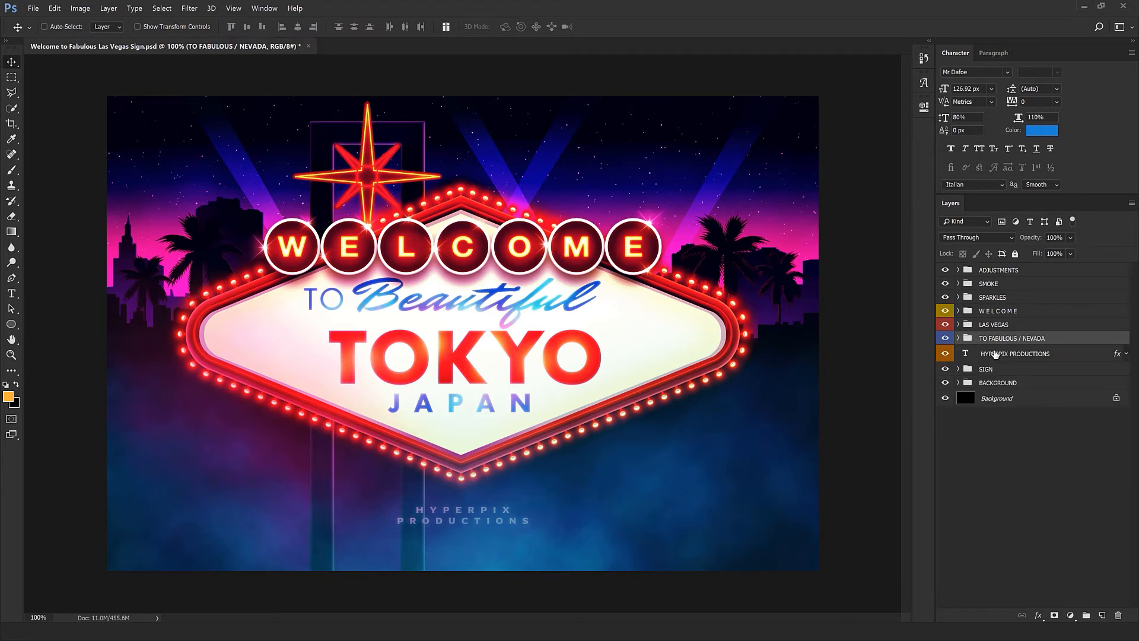
Replace the HYPERPIX PRODUCTIONS credit text with YOUR NAME and commit the edit.
{"action": "left_click", "coordinate": [976, 354]}
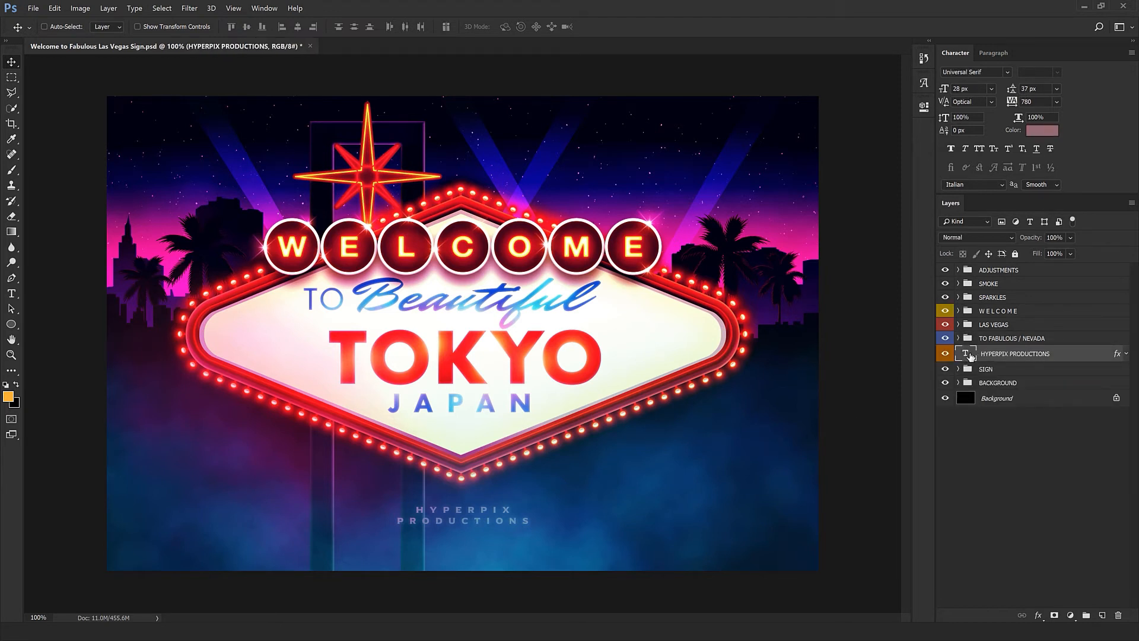
{"action": "double_click", "coordinate": [969, 355]}
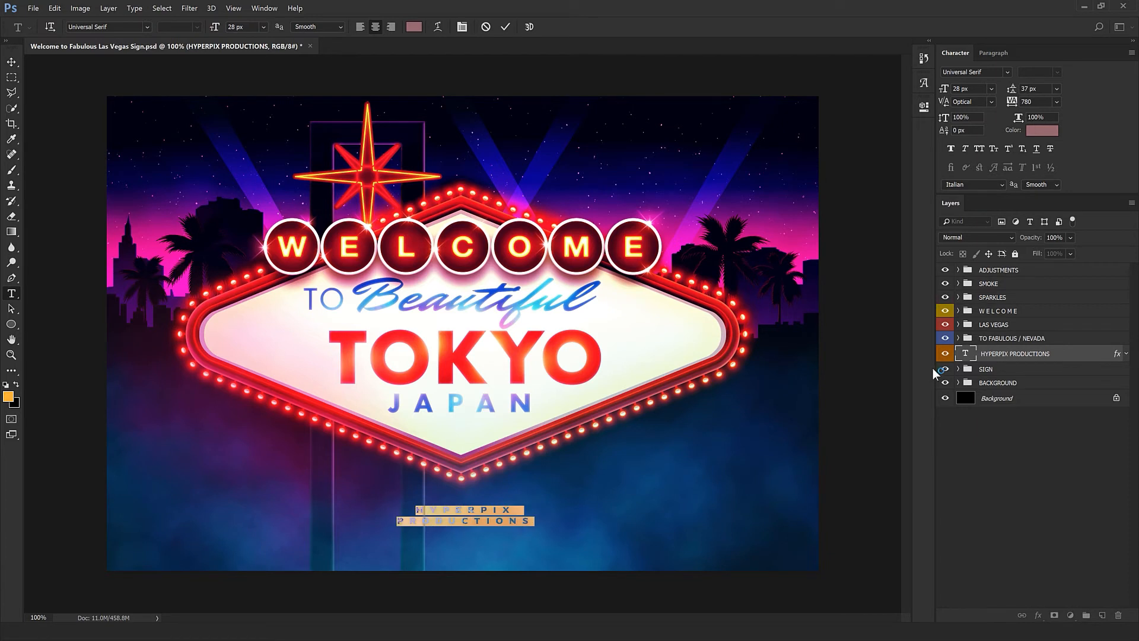
{"action": "type", "text": "YOUR NAME"}
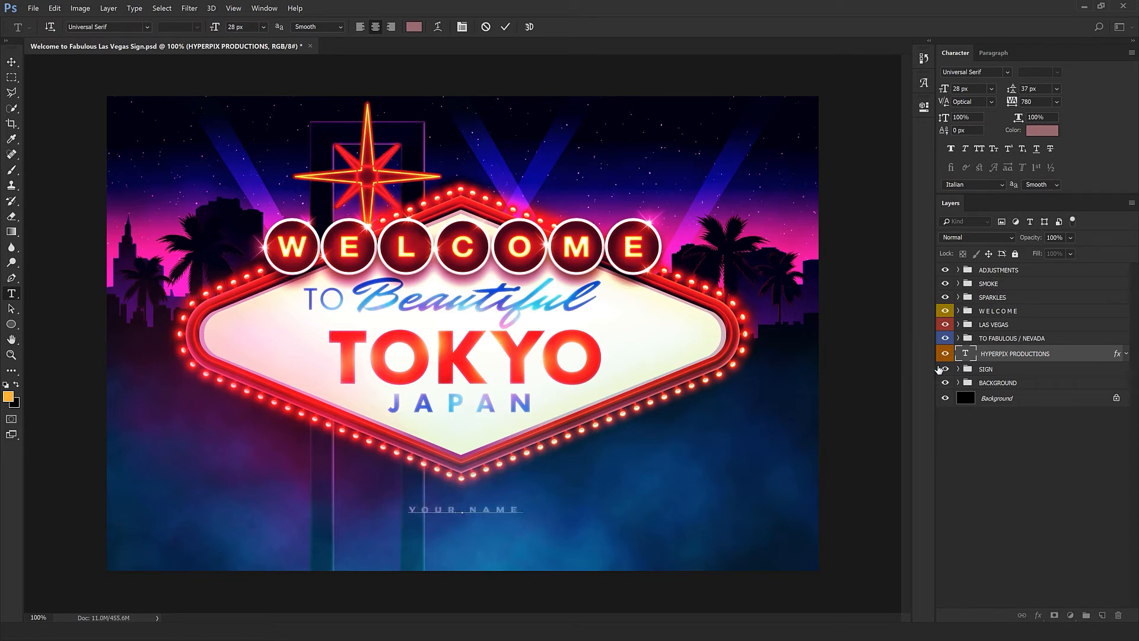
{"action": "key", "text": "ctrl+Return"}
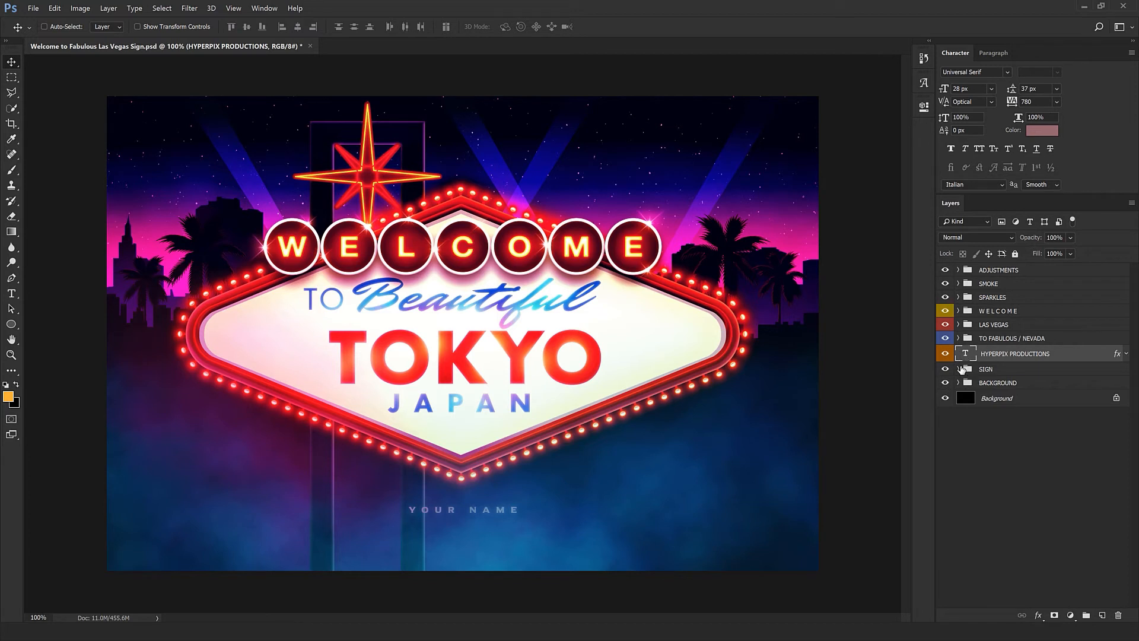
Expand the SIGN group and examine what it and its subgroups 1 and 2 contribute by toggling their visibility.
{"action": "left_click", "coordinate": [1001, 370]}
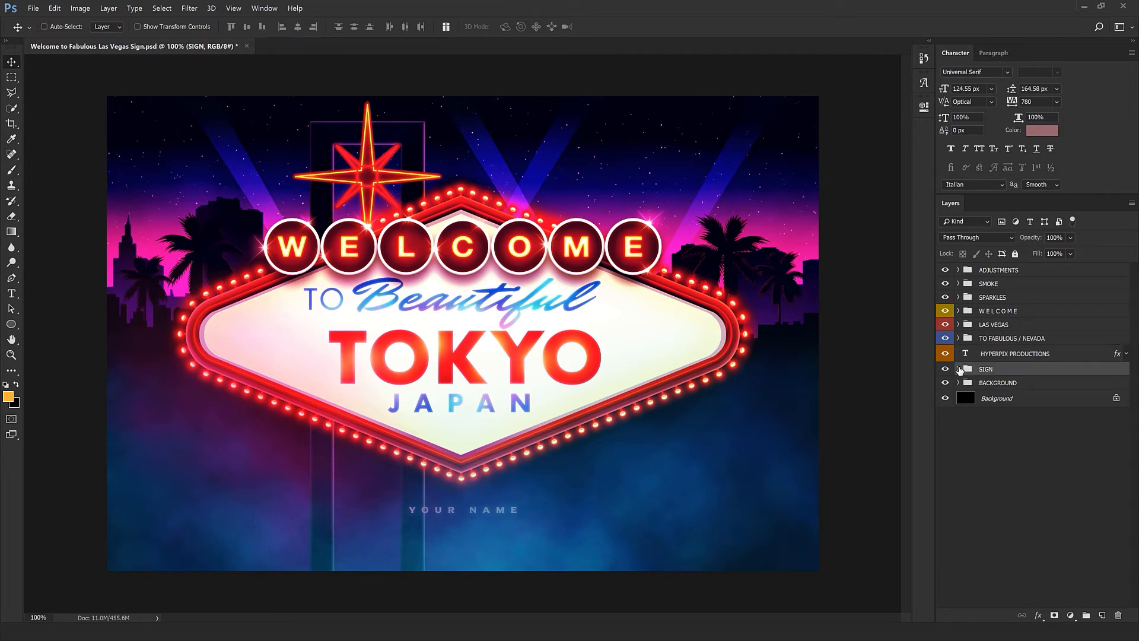
{"action": "left_click", "coordinate": [958, 369]}
{"action": "left_click", "coordinate": [944, 370]}
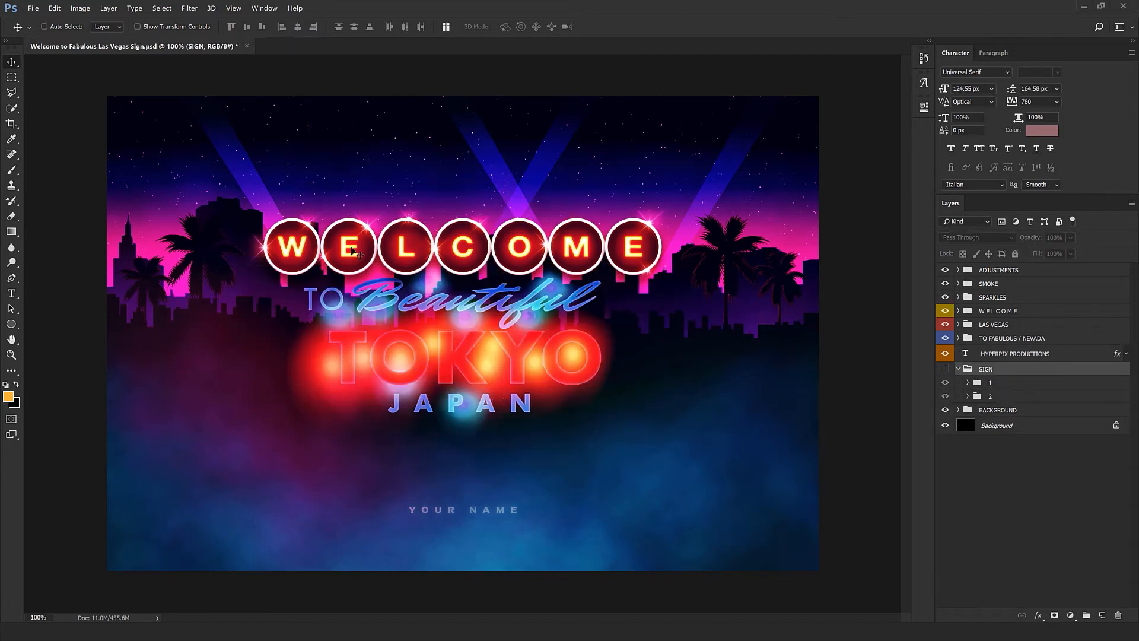
{"action": "left_click", "coordinate": [945, 370]}
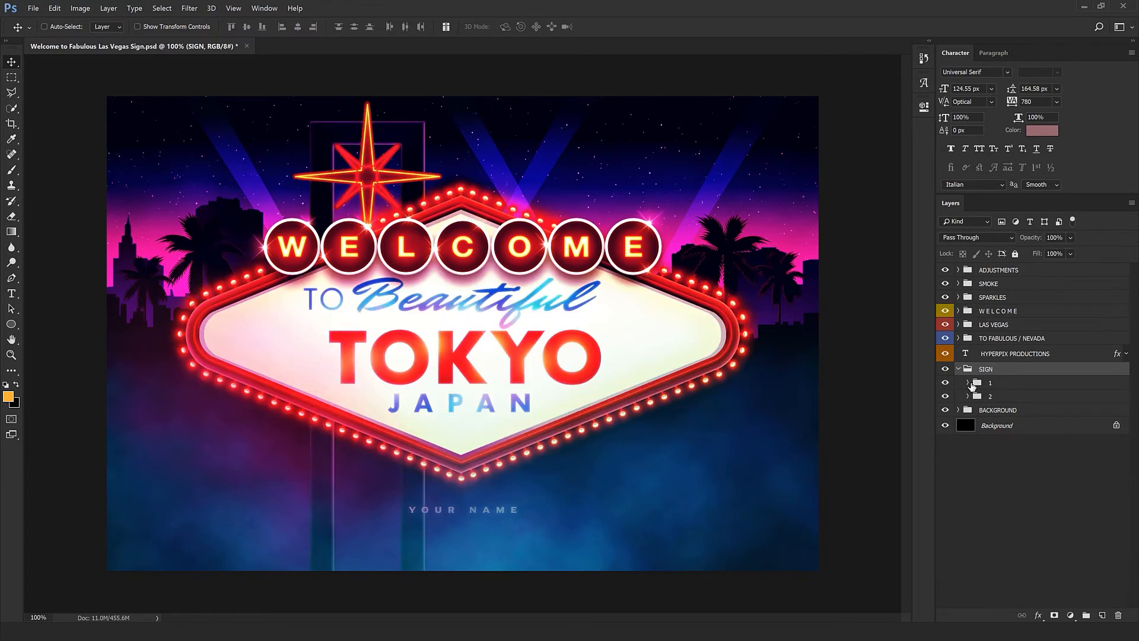
{"action": "left_click", "coordinate": [968, 383]}
{"action": "left_click", "coordinate": [967, 382]}
{"action": "left_click", "coordinate": [968, 383]}
{"action": "left_click", "coordinate": [968, 382]}
{"action": "left_click", "coordinate": [947, 383]}
{"action": "left_click", "coordinate": [942, 397]}
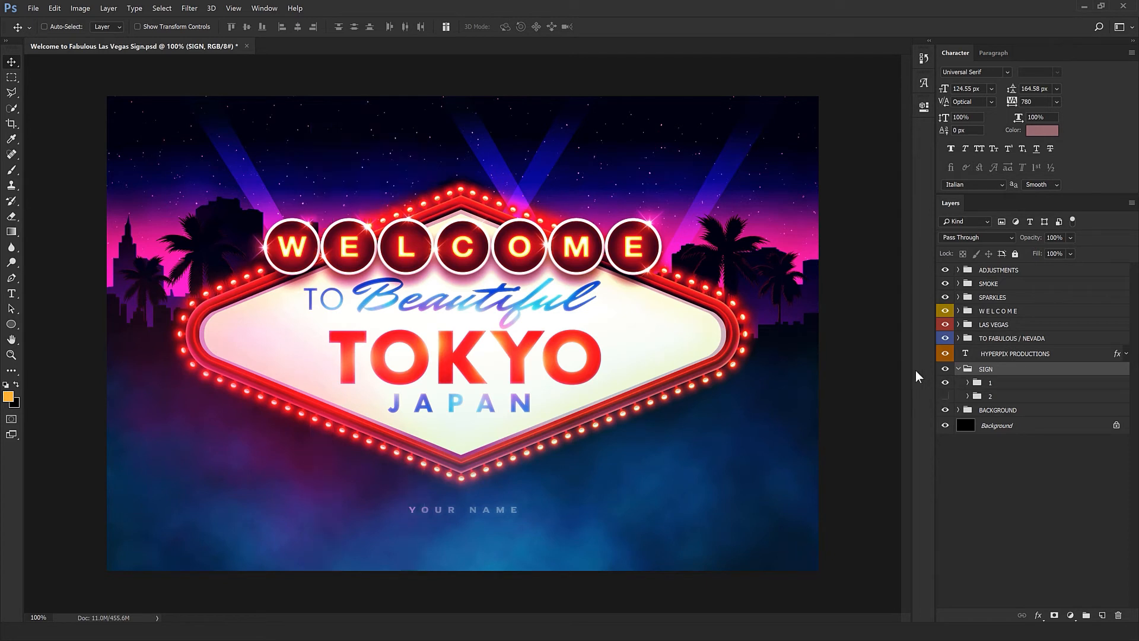
{"action": "left_click", "coordinate": [944, 396]}
Move subgroup 2 of SIGN, holding the star and posts, left until the star sits above the W of WELCOME.
{"action": "left_click", "coordinate": [1025, 396]}
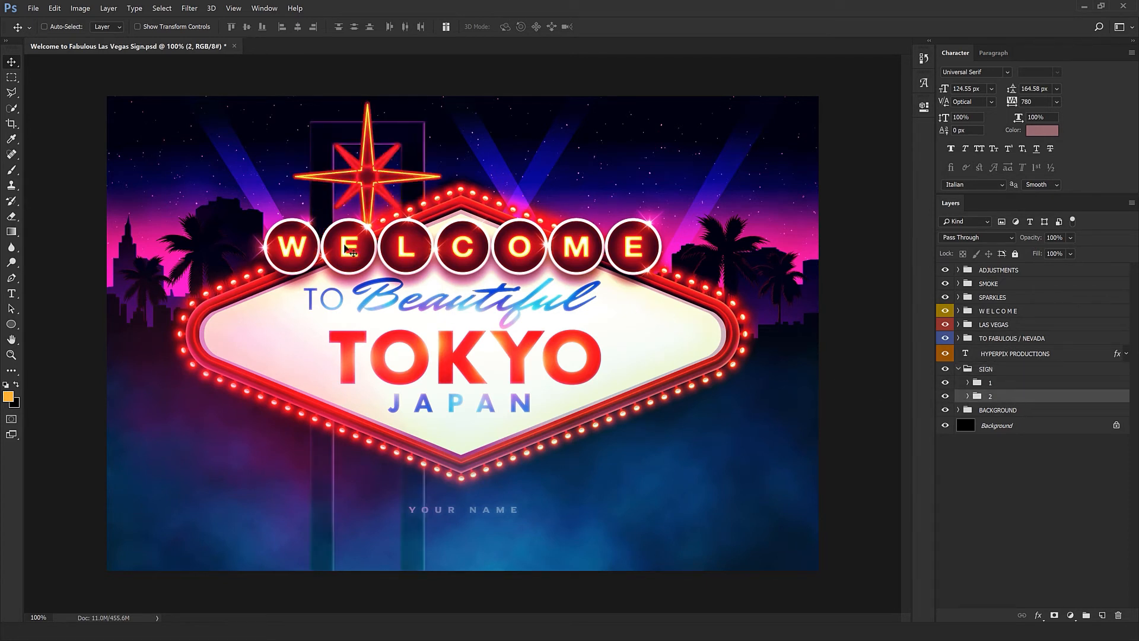
{"action": "left_click_drag", "start_coordinate": [422, 470], "coordinate": [343, 460]}
Try placing a copy of the star and posts group toward the right side of the sign, and undo the changes.
{"action": "left_click_drag", "start_coordinate": [207, 416], "coordinate": [531, 427]}
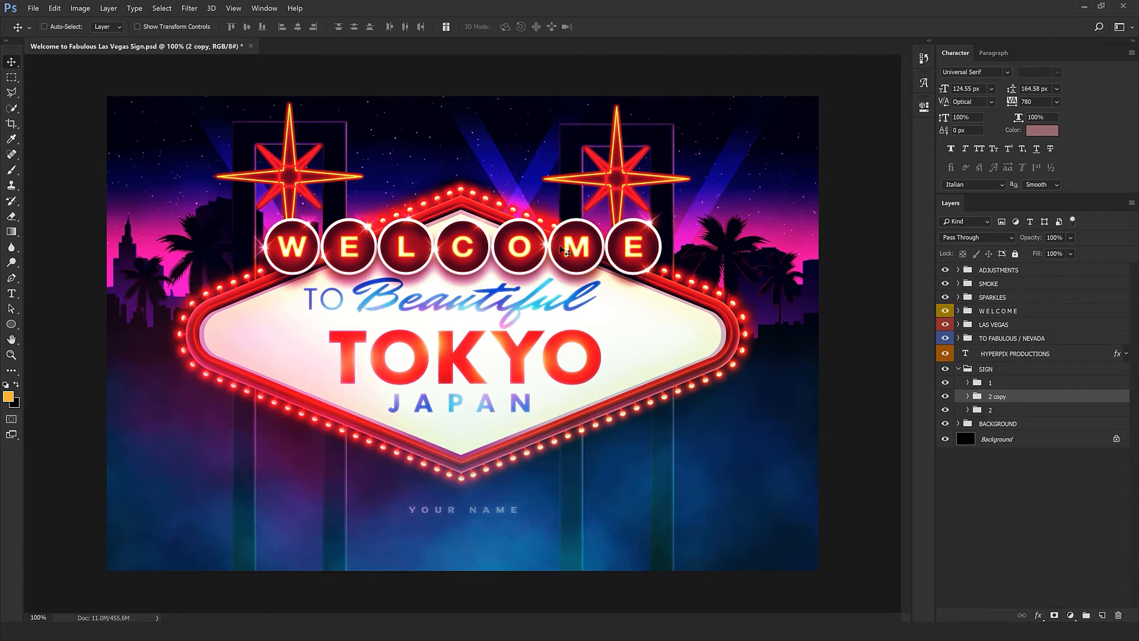
{"action": "key", "text": "ctrl+z"}
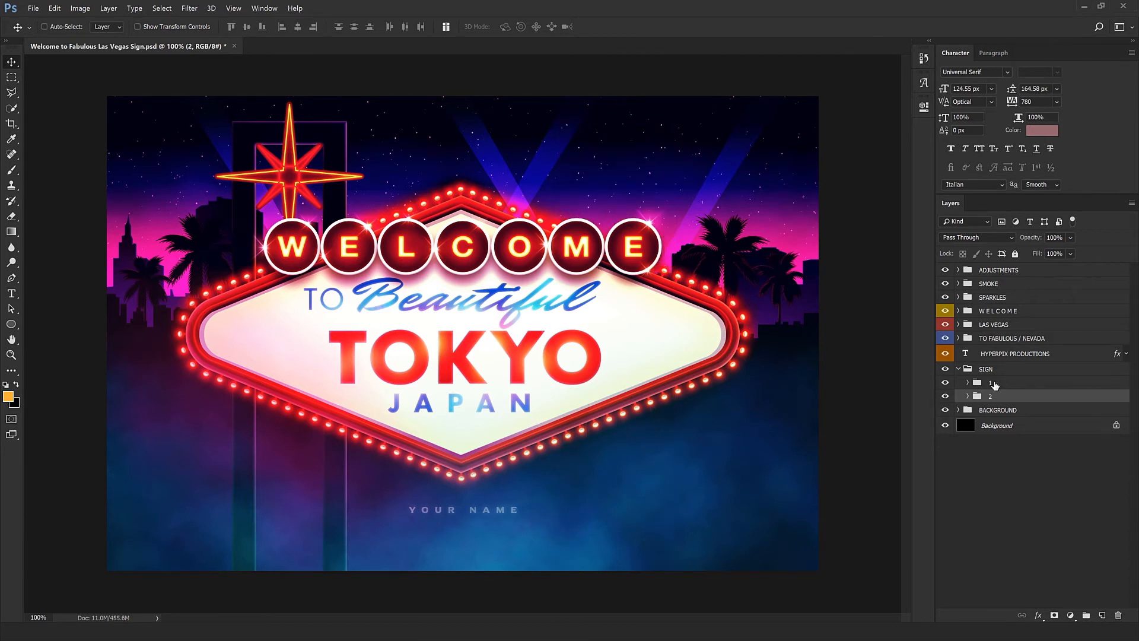
{"action": "mouse_move", "coordinate": [484, 412]}
{"action": "left_mouse_down"}
{"action": "mouse_move", "coordinate": [489, 360]}
{"action": "mouse_move", "coordinate": [492, 412]}
{"action": "left_mouse_up"}
{"action": "key", "text": "ctrl+z"}
Collapse SIGN, expand BACKGROUND and examine its SMOKE, upper CITY and PALMS groups by toggling their visibility.
{"action": "left_click", "coordinate": [959, 369]}
{"action": "left_click", "coordinate": [966, 382]}
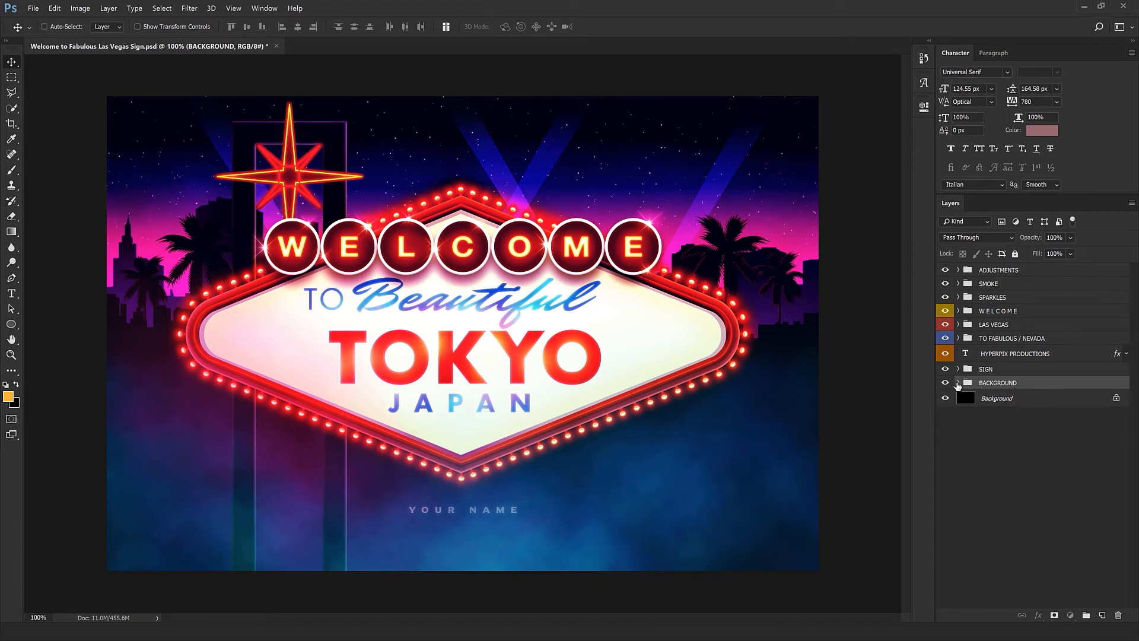
{"action": "left_click", "coordinate": [958, 383]}
{"action": "left_click", "coordinate": [999, 398]}
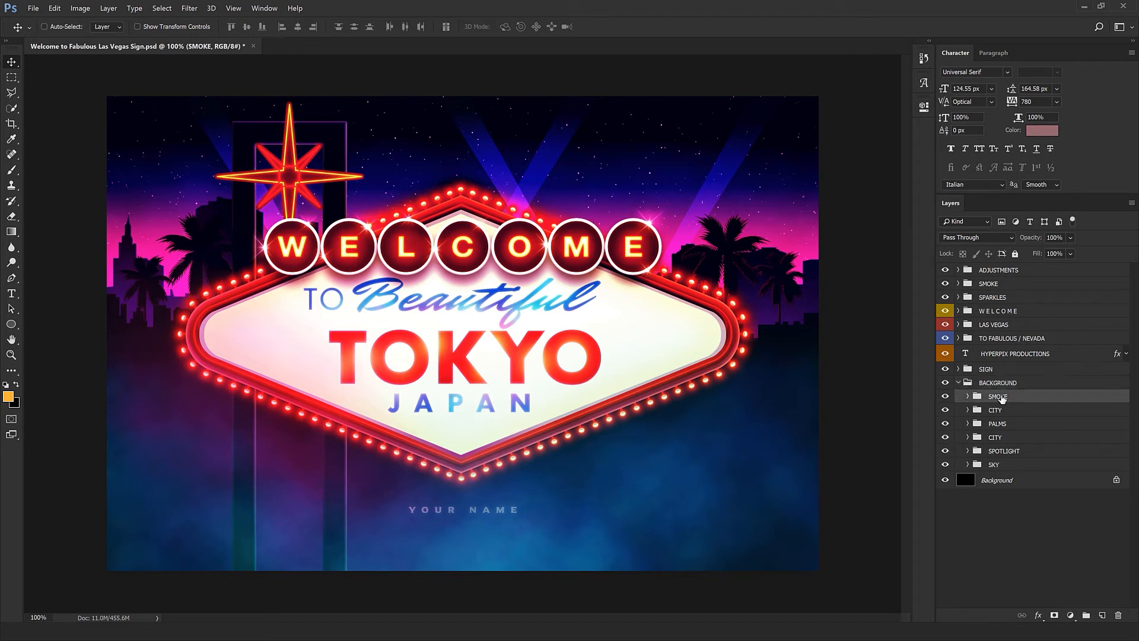
{"action": "left_click", "coordinate": [945, 396]}
{"action": "left_click", "coordinate": [945, 396]}
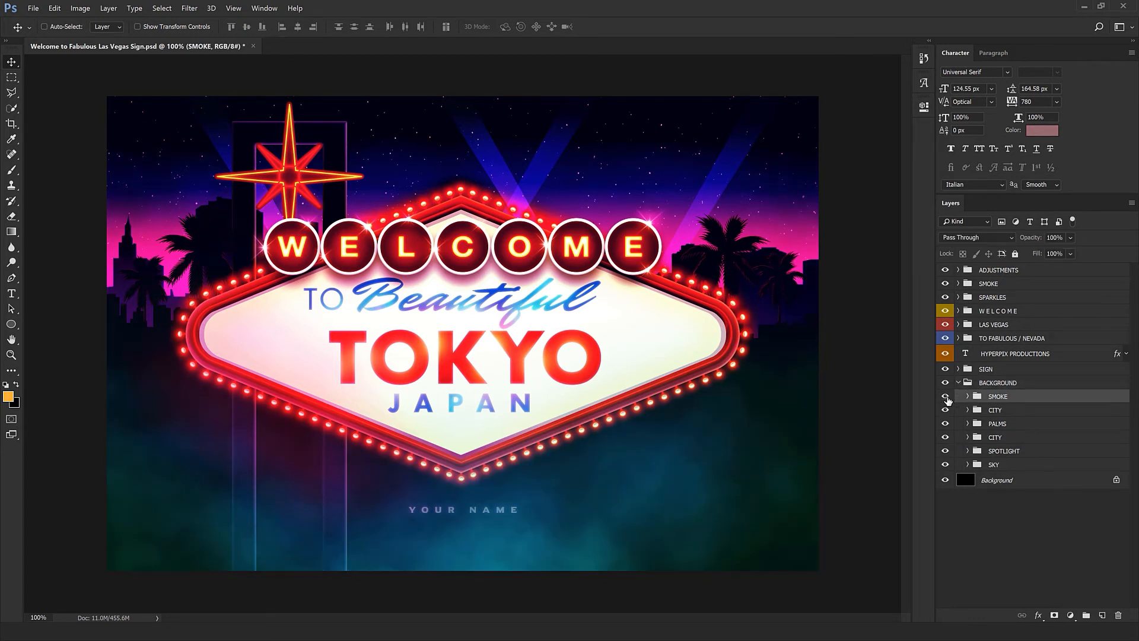
{"action": "left_click", "coordinate": [945, 411]}
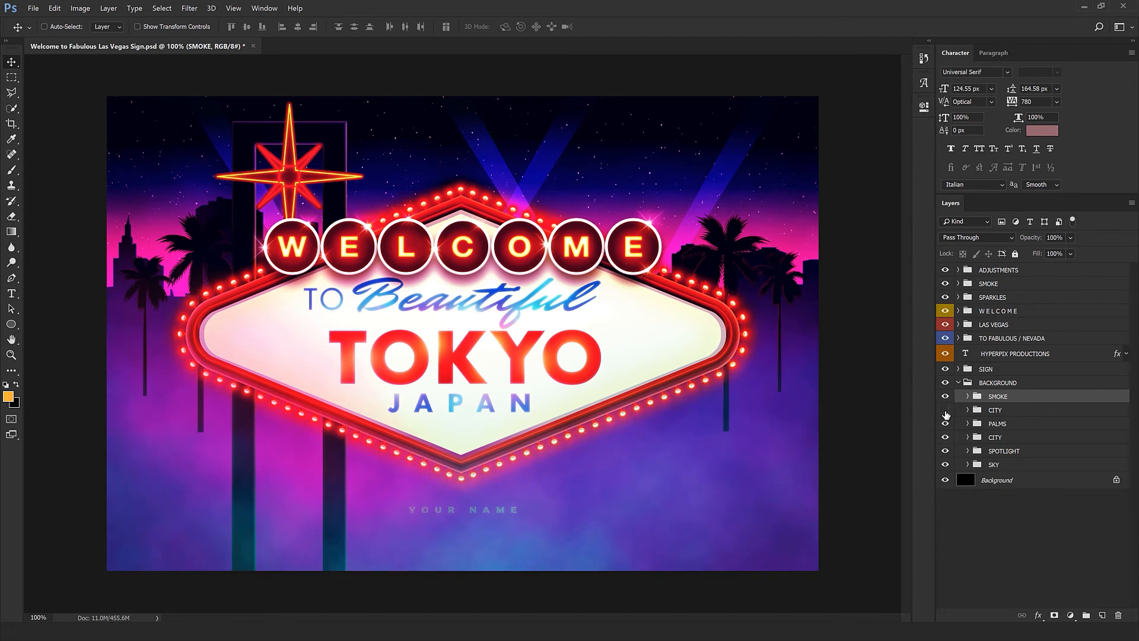
{"action": "left_click", "coordinate": [945, 411]}
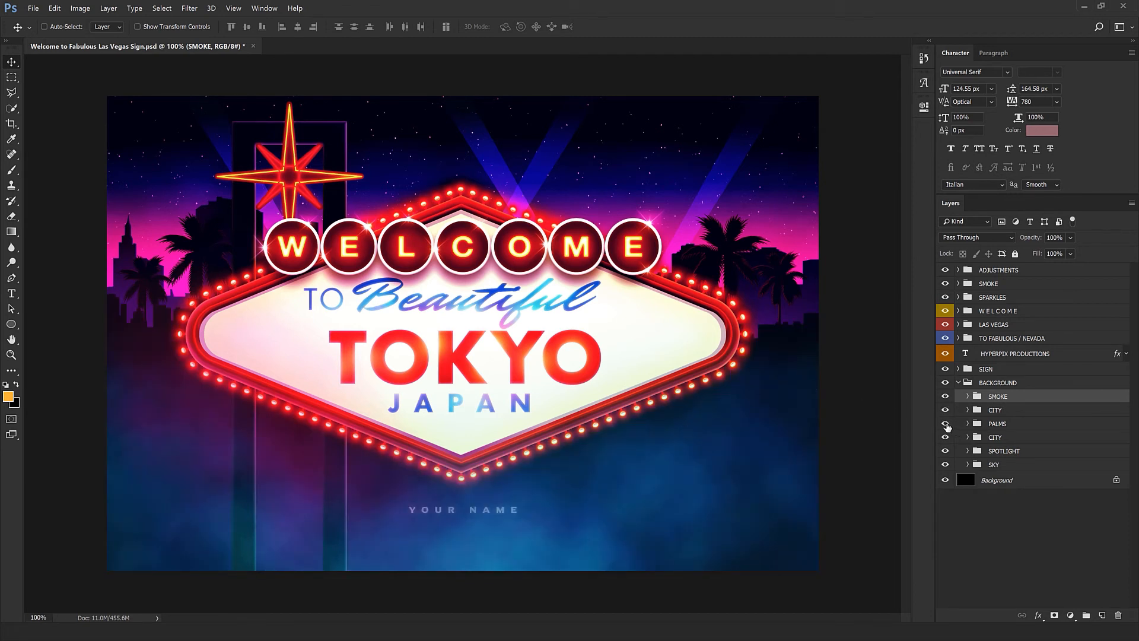
{"action": "left_click", "coordinate": [945, 424]}
{"action": "left_click", "coordinate": [945, 423]}
Expand the PALMS group, try repositioning its LEFT palms, and undo each move.
{"action": "left_click", "coordinate": [994, 425]}
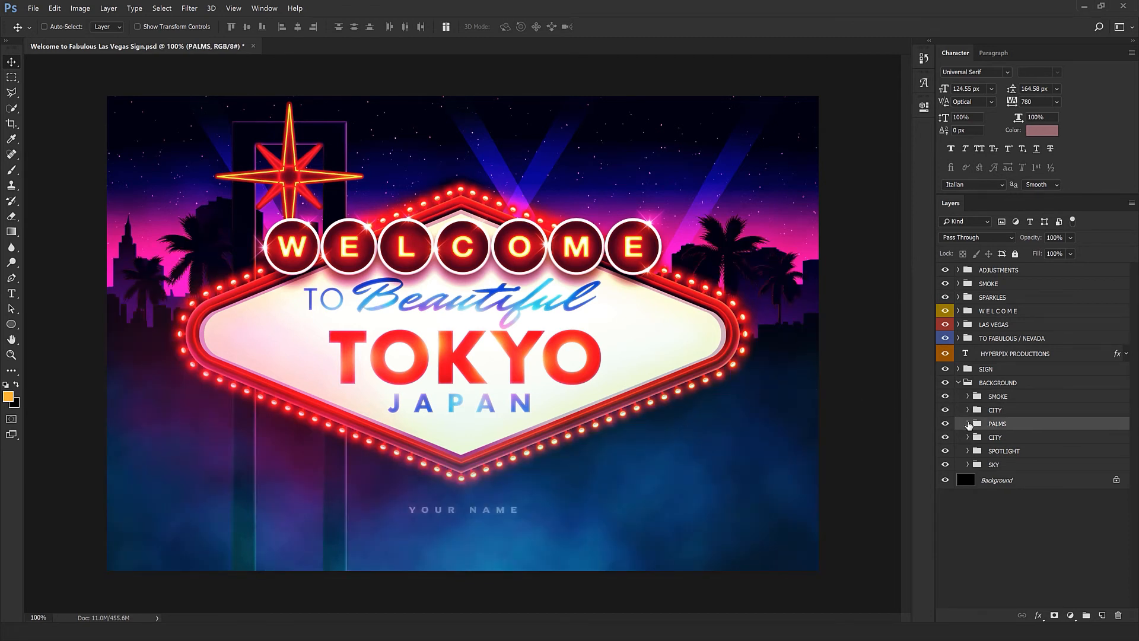
{"action": "left_click", "coordinate": [968, 423]}
{"action": "left_click", "coordinate": [1009, 437]}
{"action": "left_click_drag", "start_coordinate": [320, 335], "coordinate": [294, 365]}
{"action": "key", "text": "ctrl+z"}
{"action": "left_click_drag", "start_coordinate": [624, 392], "coordinate": [257, 408]}
{"action": "key", "text": "ctrl+z"}
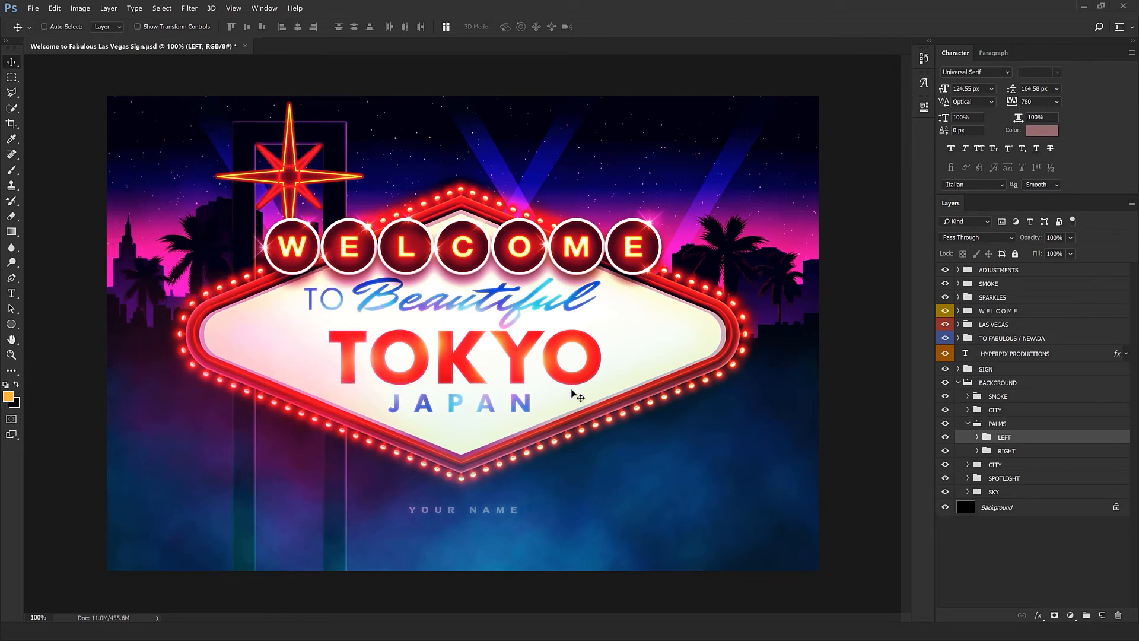
Toggle the visibility of the CITY group below PALMS, try moving its skyline, and undo the move.
{"action": "left_click", "coordinate": [945, 465]}
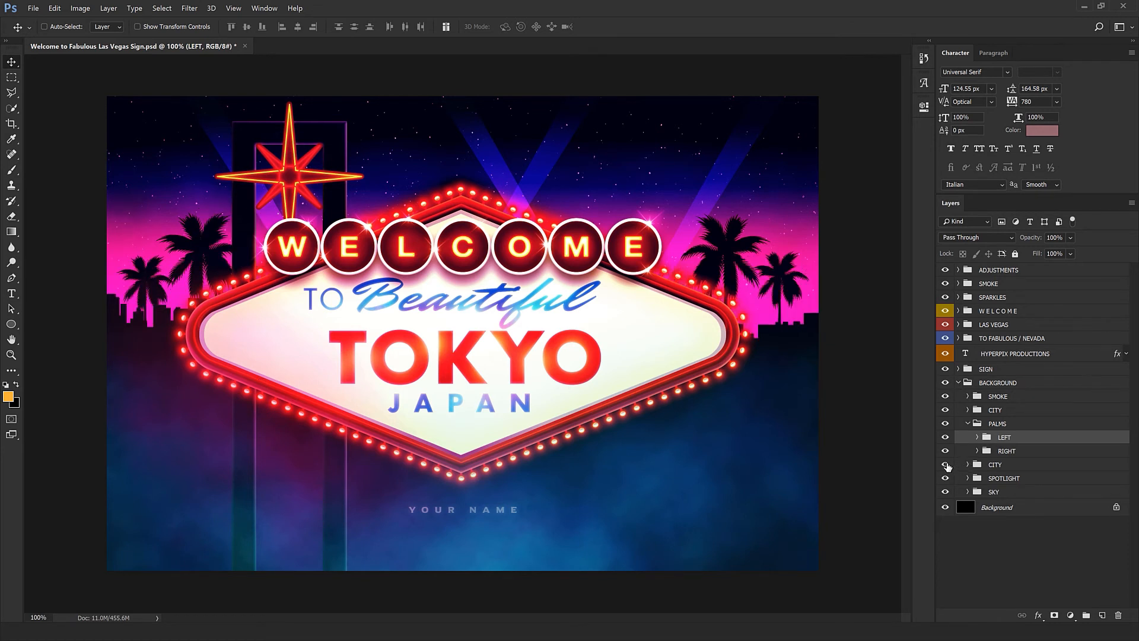
{"action": "left_click", "coordinate": [945, 465]}
{"action": "left_click", "coordinate": [994, 464]}
{"action": "left_click_drag", "start_coordinate": [764, 451], "coordinate": [757, 409]}
{"action": "key", "text": "ctrl+z"}
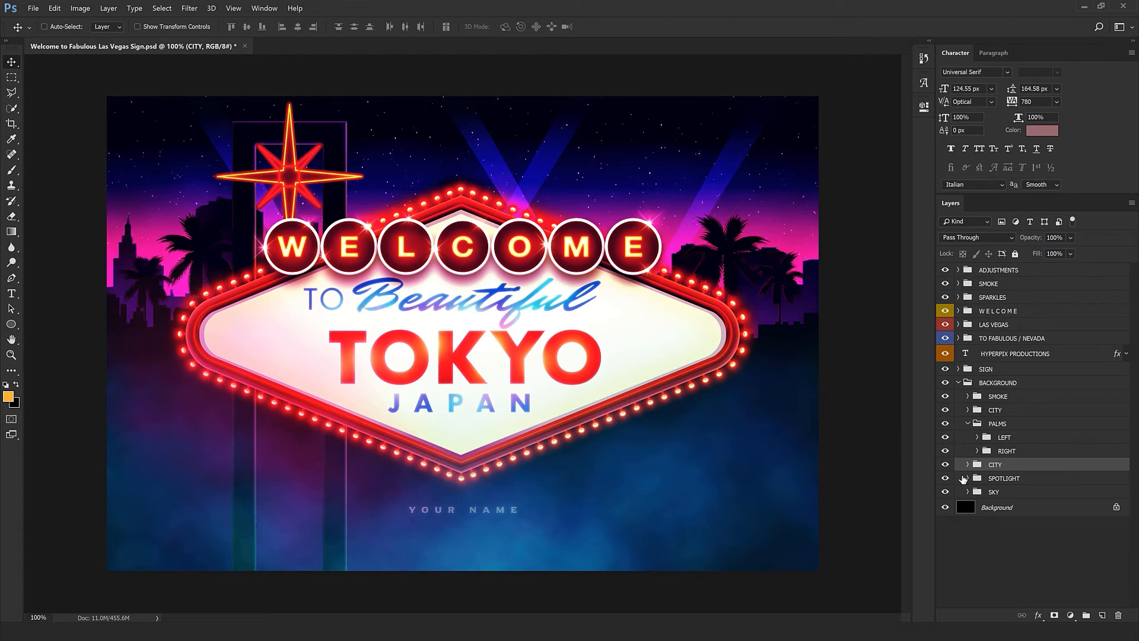
Expand the SPOTLIGHT group and shift the beam of its topmost Shape layer slightly left.
{"action": "left_click", "coordinate": [945, 479]}
{"action": "left_click", "coordinate": [969, 481]}
{"action": "left_click", "coordinate": [1017, 494]}
{"action": "left_click_drag", "start_coordinate": [580, 474], "coordinate": [635, 476]}
Try moving the second spotlight Shape to the left, undo it, and collapse the SPOTLIGHT and PALMS groups.
{"action": "left_click", "coordinate": [1048, 518]}
{"action": "left_click_drag", "start_coordinate": [803, 329], "coordinate": [580, 412]}
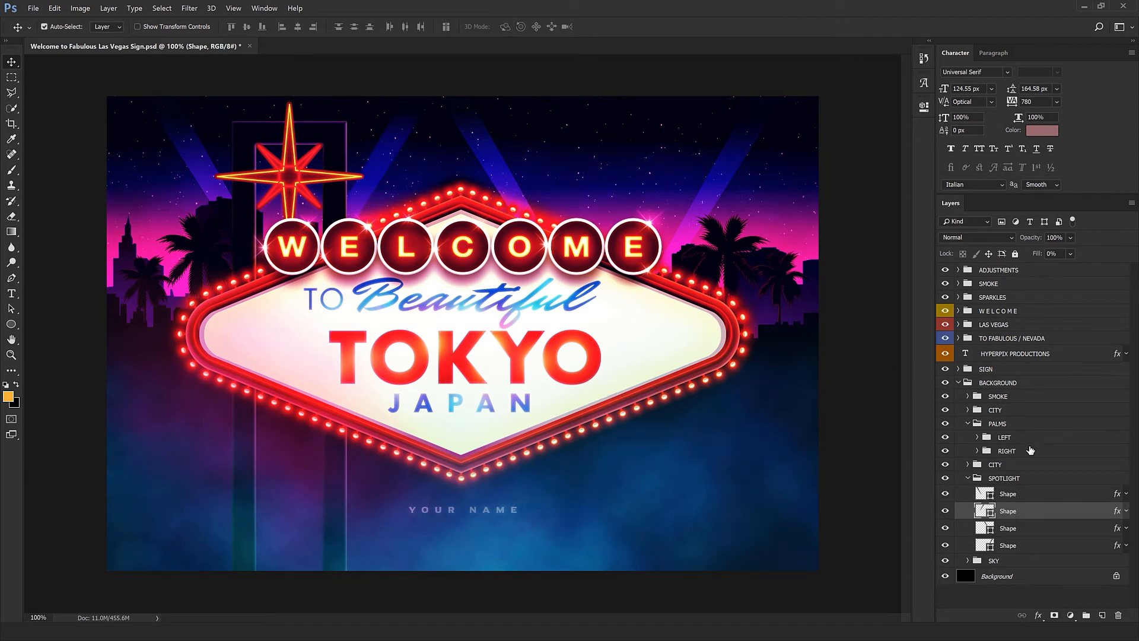
{"action": "left_click", "coordinate": [970, 480]}
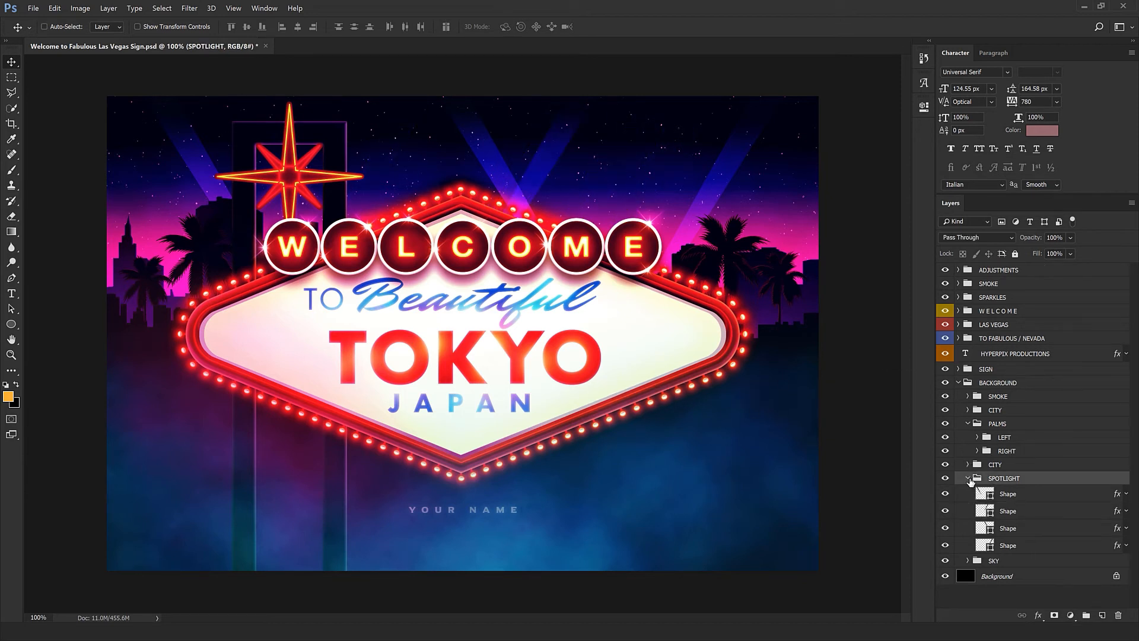
{"action": "left_click", "coordinate": [968, 479]}
{"action": "left_click", "coordinate": [968, 425]}
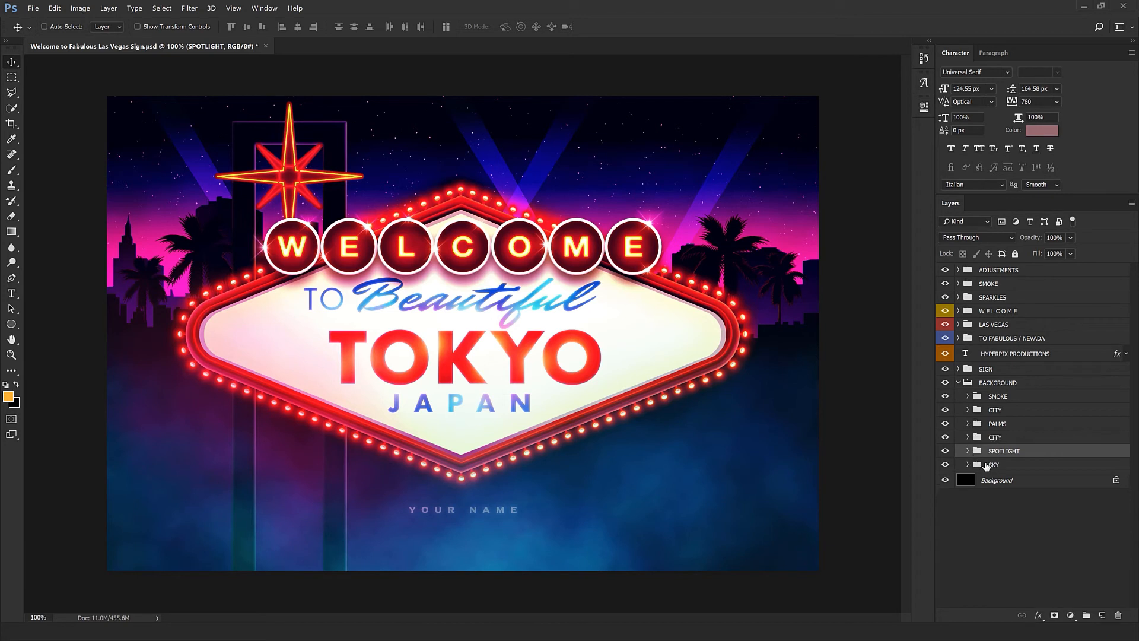
Expand the SKY group and examine the sky and its Stars layer by toggling their visibility.
{"action": "left_click", "coordinate": [976, 467]}
{"action": "left_click", "coordinate": [968, 466]}
{"action": "left_click", "coordinate": [968, 466]}
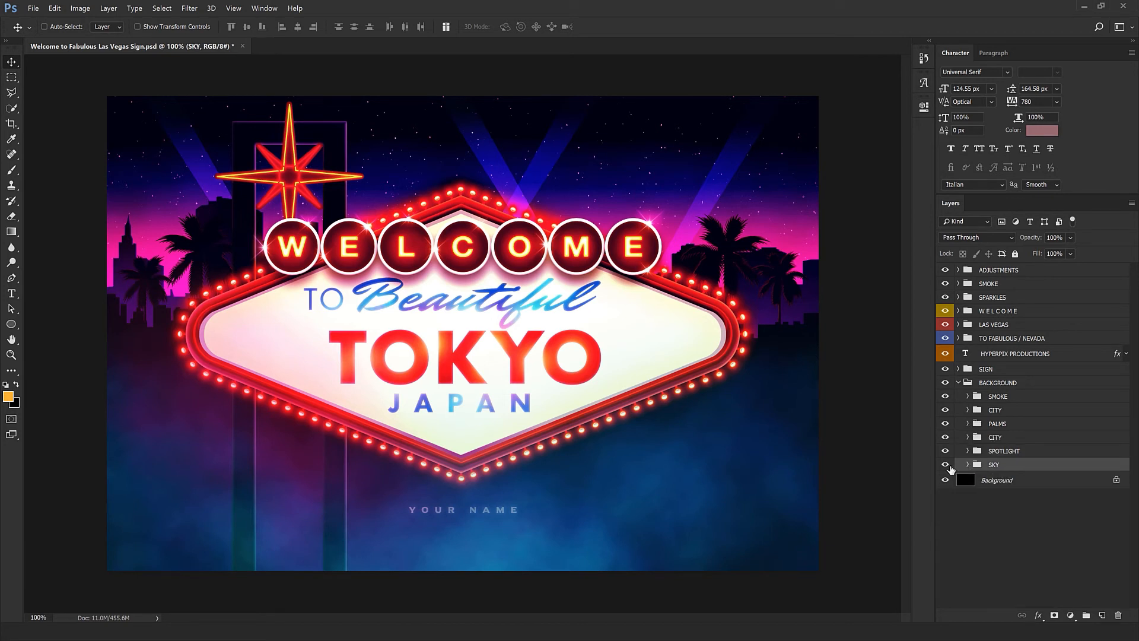
{"action": "left_click", "coordinate": [947, 466]}
{"action": "left_click", "coordinate": [947, 466]}
{"action": "left_click", "coordinate": [967, 466]}
{"action": "left_click", "coordinate": [1018, 495]}
{"action": "left_click", "coordinate": [1011, 478]}
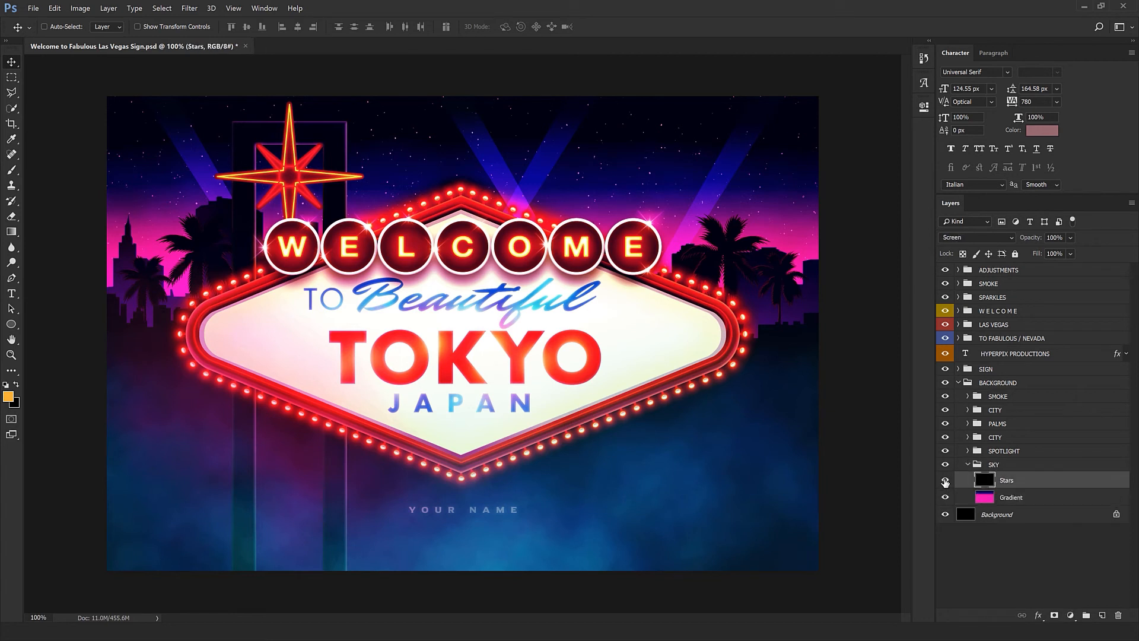
{"action": "left_click", "coordinate": [946, 481]}
{"action": "left_click", "coordinate": [946, 482]}
Move the Gradient layer of the SKY group down to lower the pink glow on the horizon.
{"action": "left_click", "coordinate": [1012, 498]}
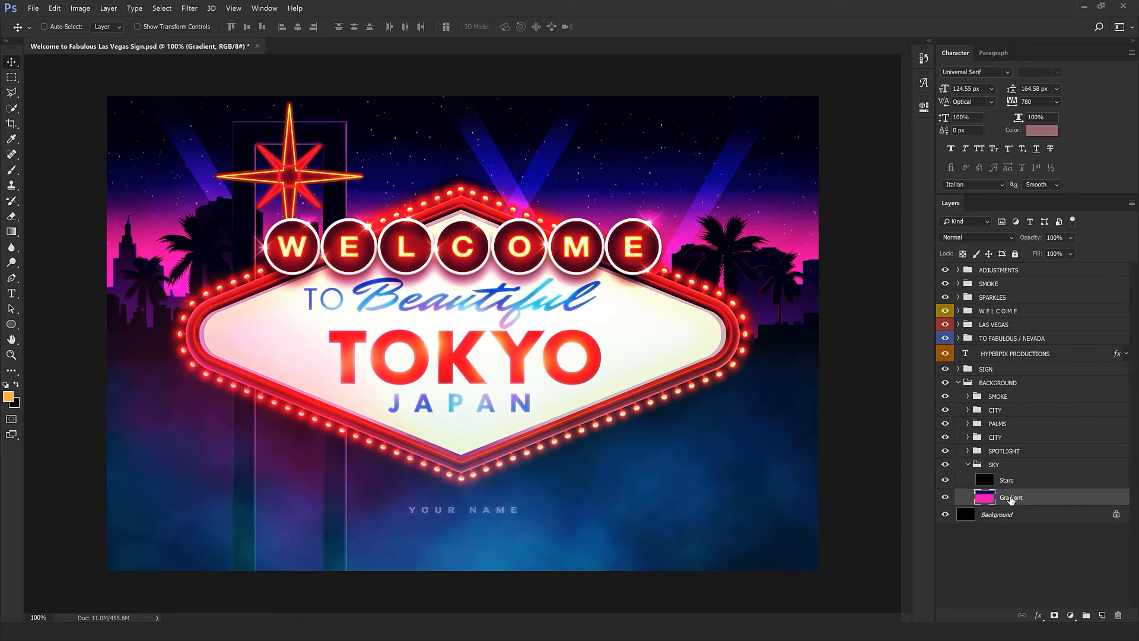
{"action": "left_click_drag", "start_coordinate": [651, 415], "coordinate": [646, 378]}
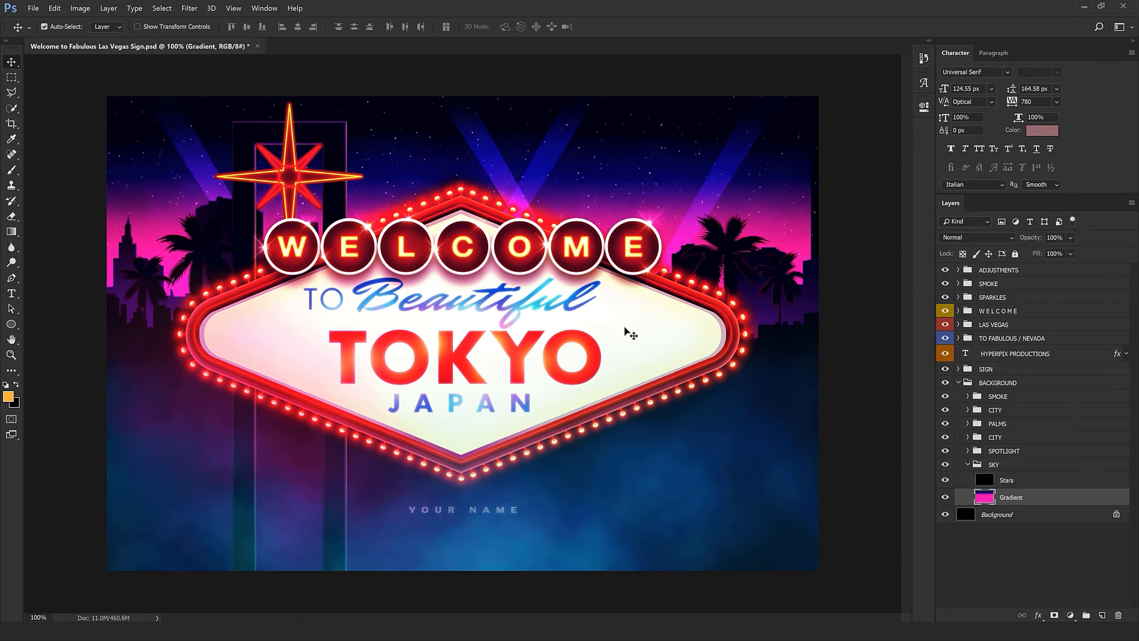
{"action": "key", "text": "ctrl+z"}
{"action": "left_click_drag", "start_coordinate": [543, 344], "coordinate": [545, 409]}
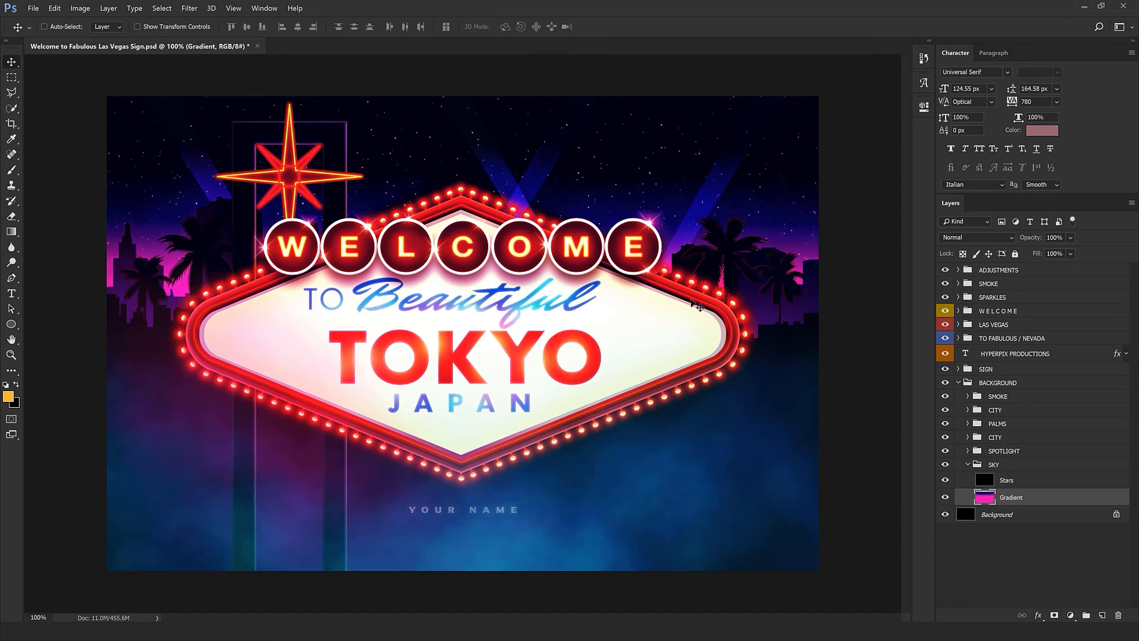
{"action": "left_click_drag", "start_coordinate": [618, 332], "coordinate": [617, 326]}
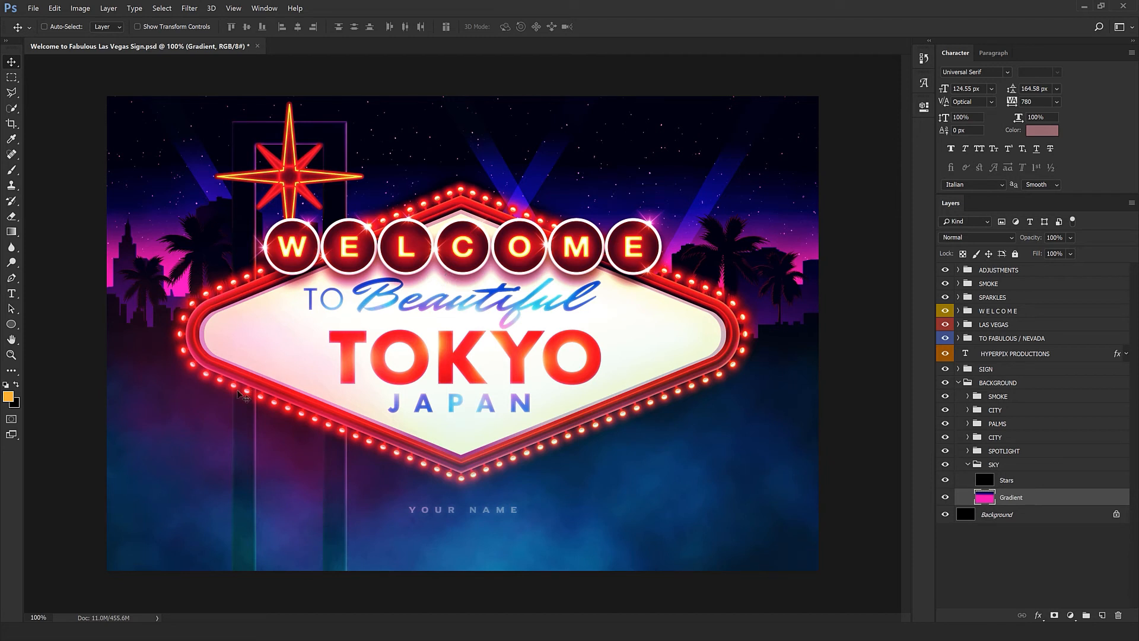
Switch to the File Explorer folder 1 and open the Welcome to Fabulous Las Vegas Sign - Other Language PSD.
{"action": "mouse_move", "coordinate": [98, 631]}
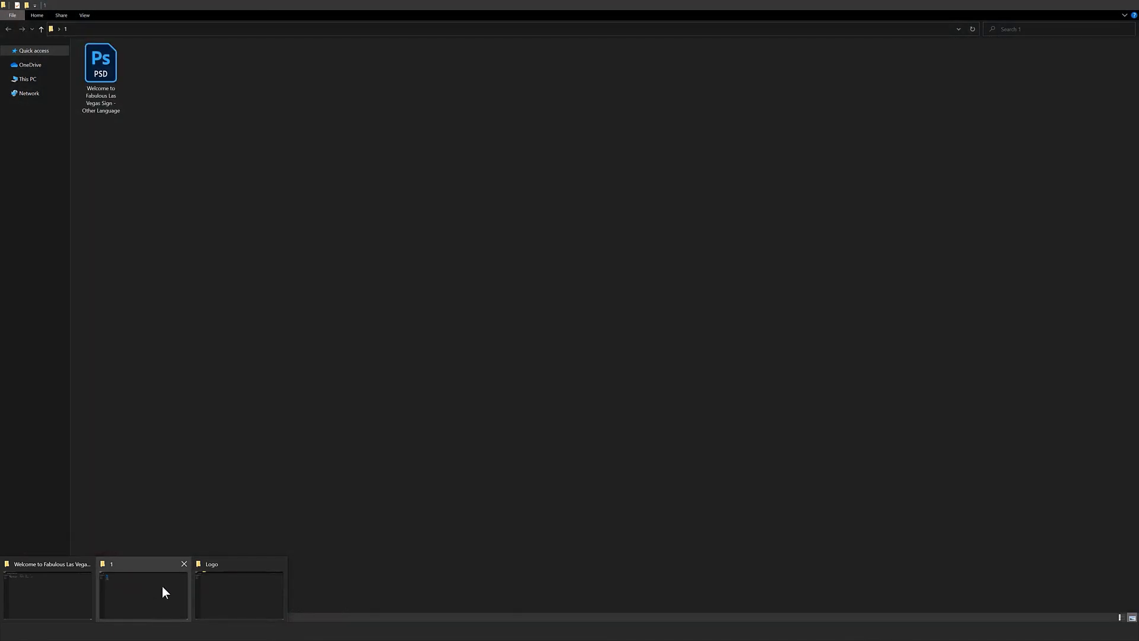
{"action": "left_click", "coordinate": [162, 587]}
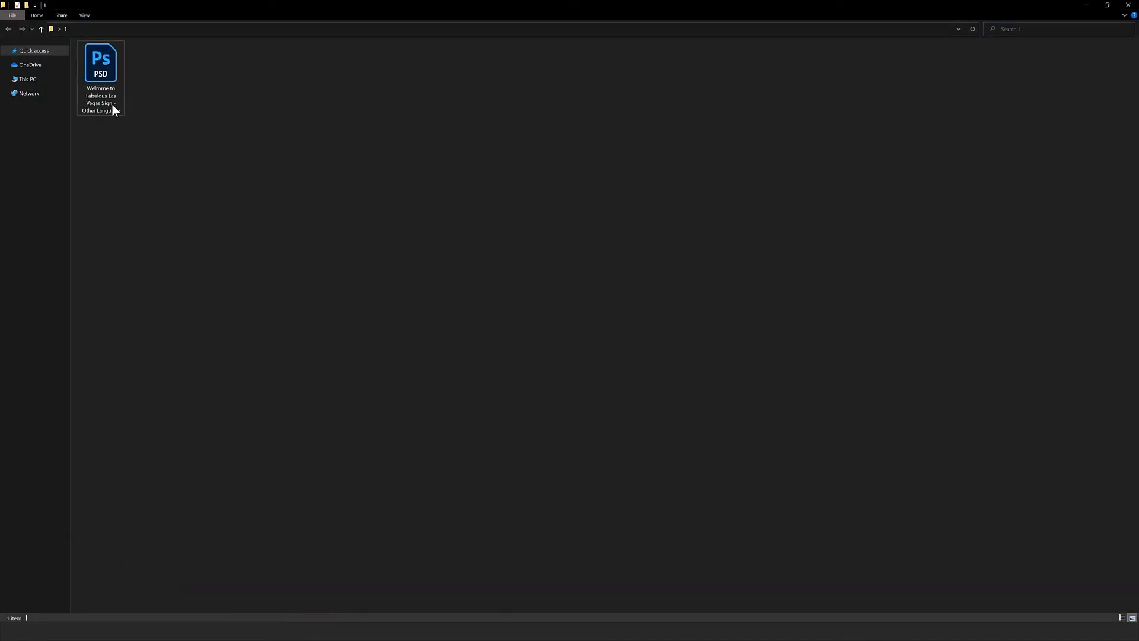
{"action": "double_click", "coordinate": [112, 105]}
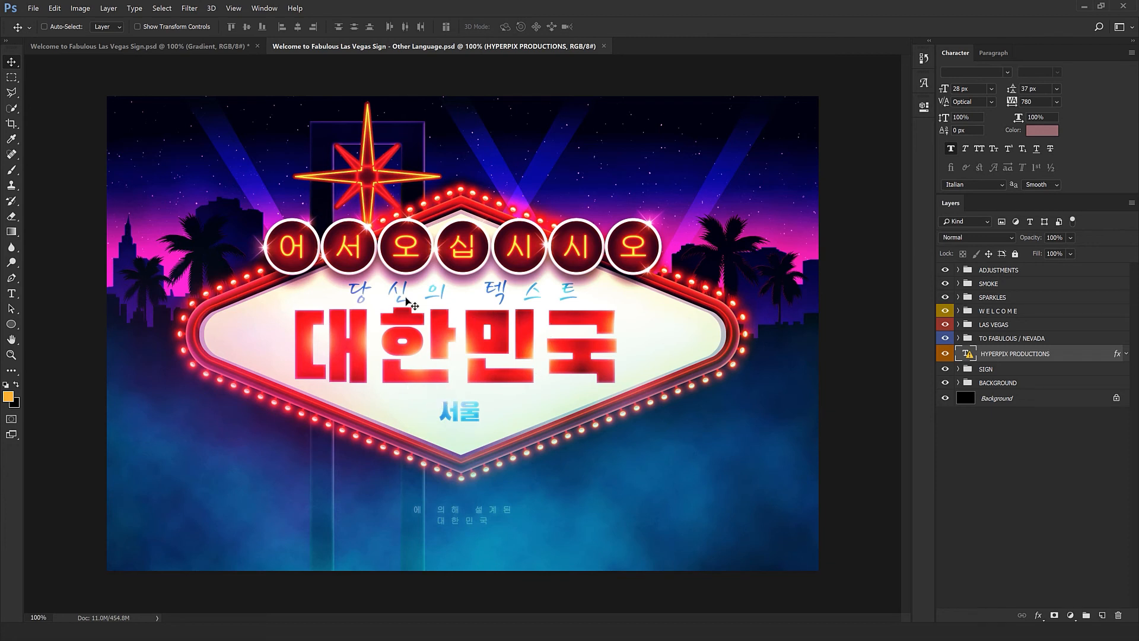
Compare the Other Language document with the edited TOKYO sign by alternating between them, and close the Other Language document.
{"action": "key", "text": "ctrl+Tab"}
{"action": "key", "text": "ctrl+Tab"}
{"action": "key", "text": "ctrl+Tab"}
{"action": "key", "text": "ctrl+Tab"}
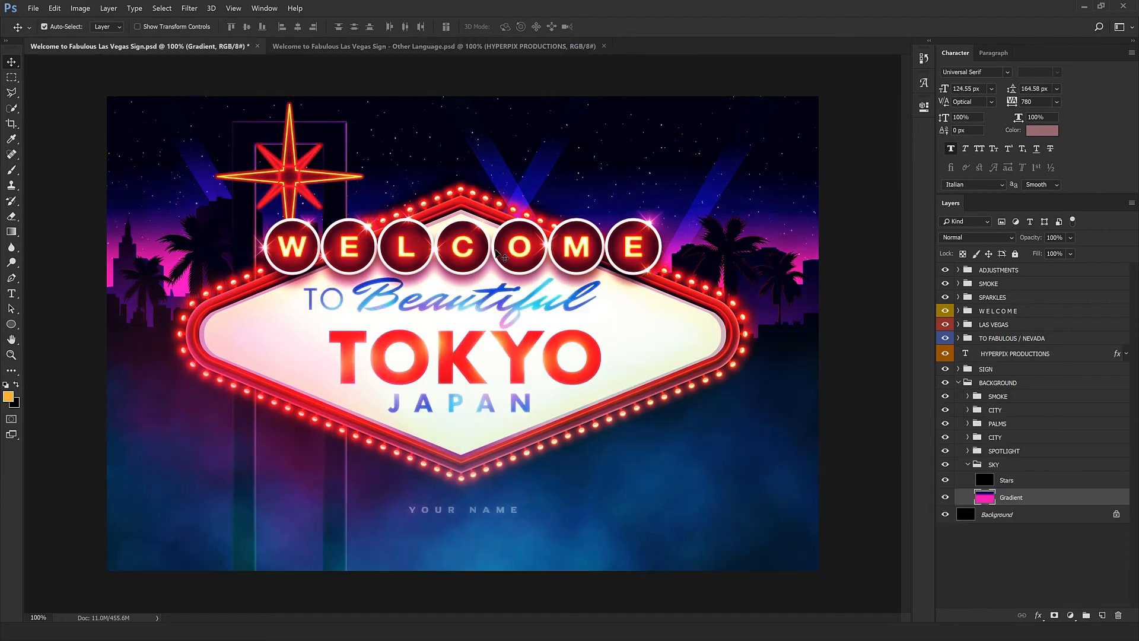
{"action": "key", "text": "ctrl+Tab"}
{"action": "key", "text": "ctrl+Tab"}
{"action": "key", "text": "ctrl+Tab"}
{"action": "key", "text": "ctrl+Tab"}
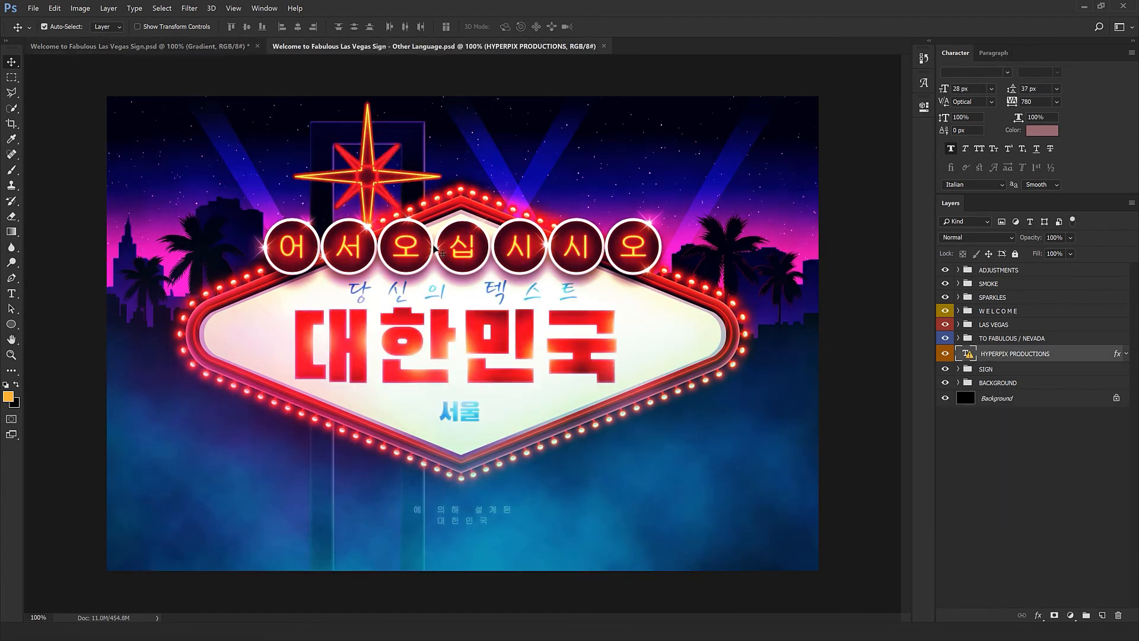
{"action": "left_click", "coordinate": [604, 46]}
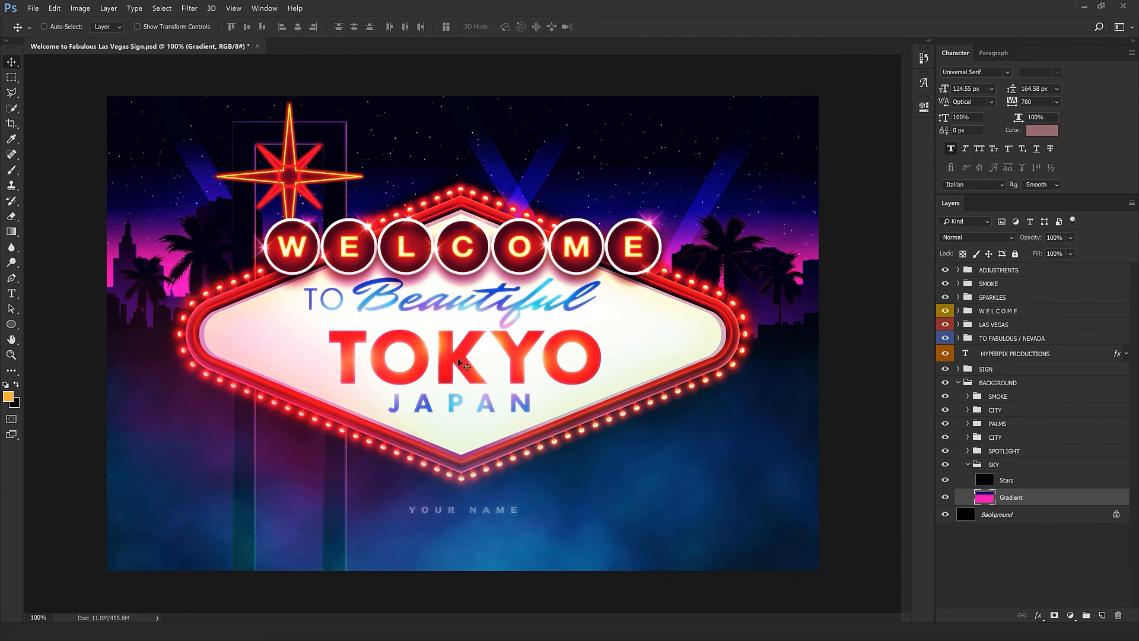
Collapse the SKY and BACKGROUND layer groups.
{"action": "left_click", "coordinate": [976, 465]}
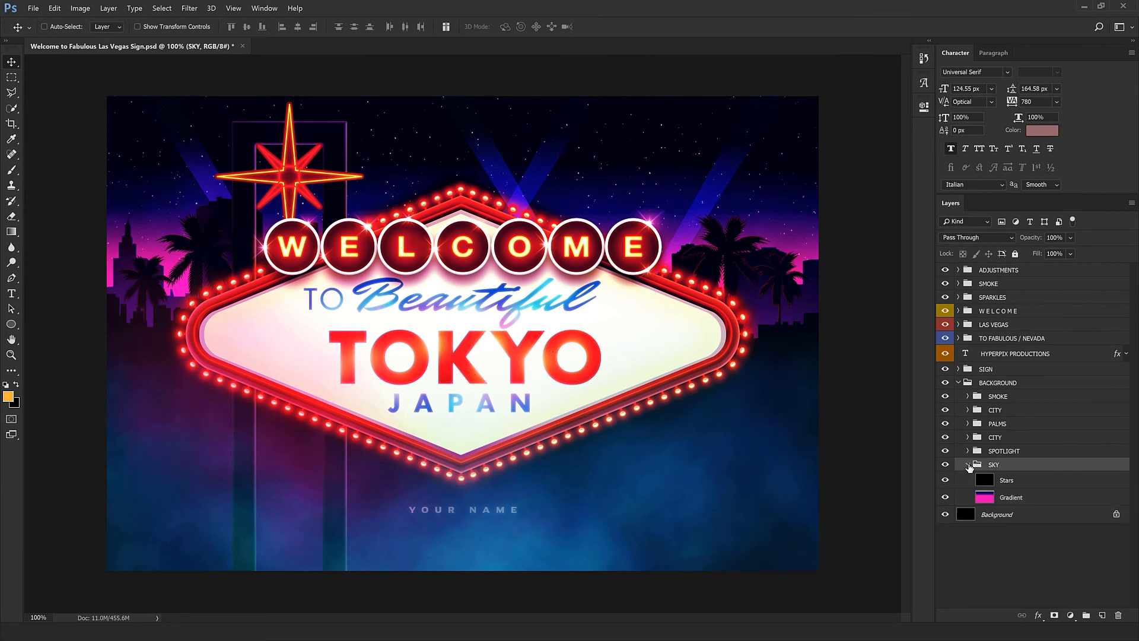
{"action": "left_click", "coordinate": [968, 465]}
{"action": "left_click", "coordinate": [962, 387]}
{"action": "left_click", "coordinate": [958, 382]}
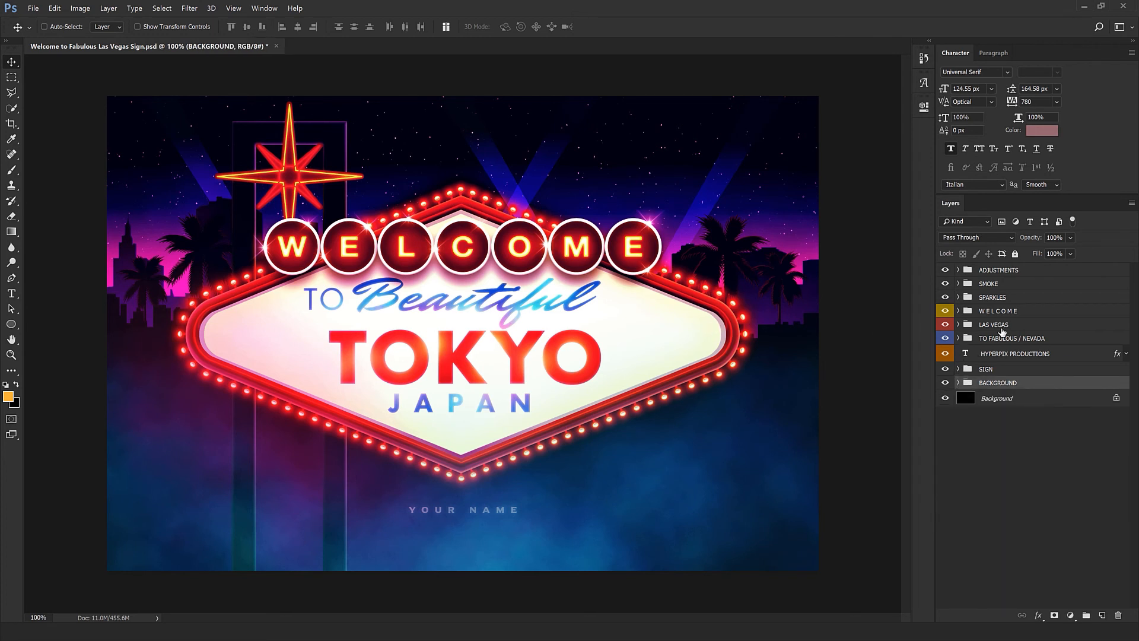
Expand the LAS VEGAS group and hide its TOKYO text layer.
{"action": "left_click", "coordinate": [961, 327]}
{"action": "left_click", "coordinate": [958, 324]}
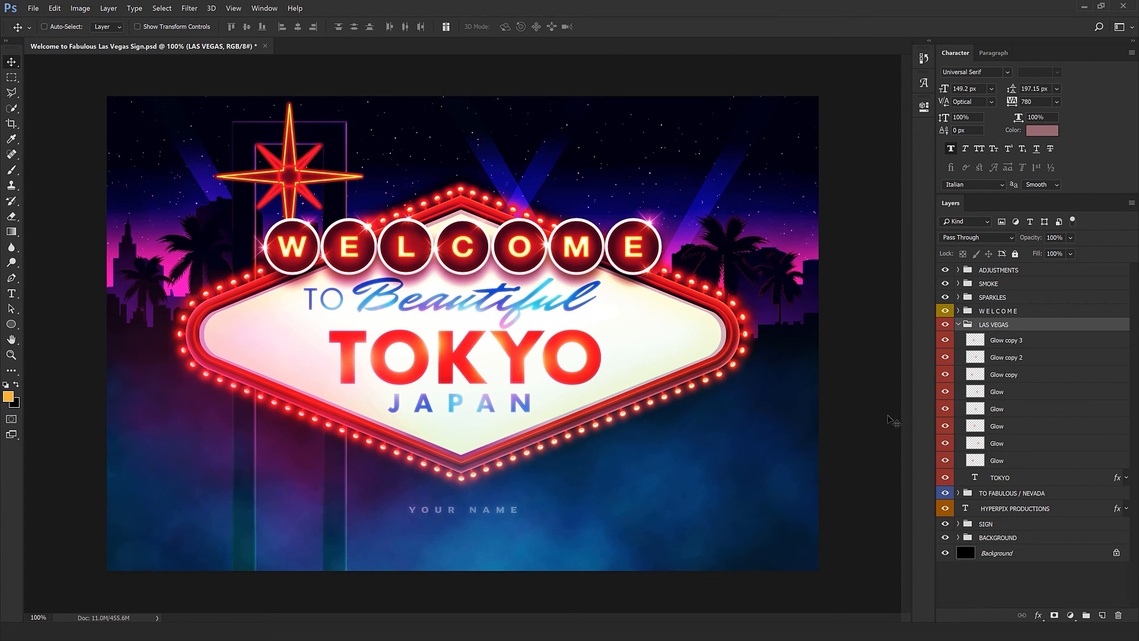
{"action": "left_click", "coordinate": [945, 478]}
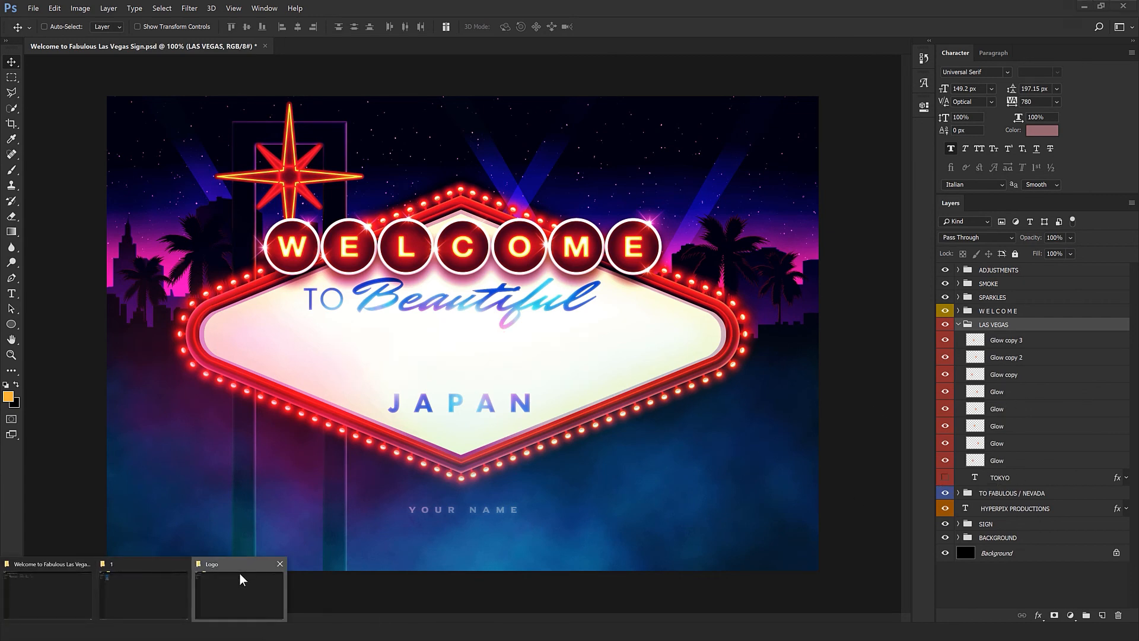
Switch to the File Explorer folder Logo and place the Disneyland logo file 1 into the sign document.
{"action": "left_click", "coordinate": [239, 579]}
{"action": "left_click_drag", "start_coordinate": [95, 51], "coordinate": [640, 405]}
{"action": "key", "text": "Return"}
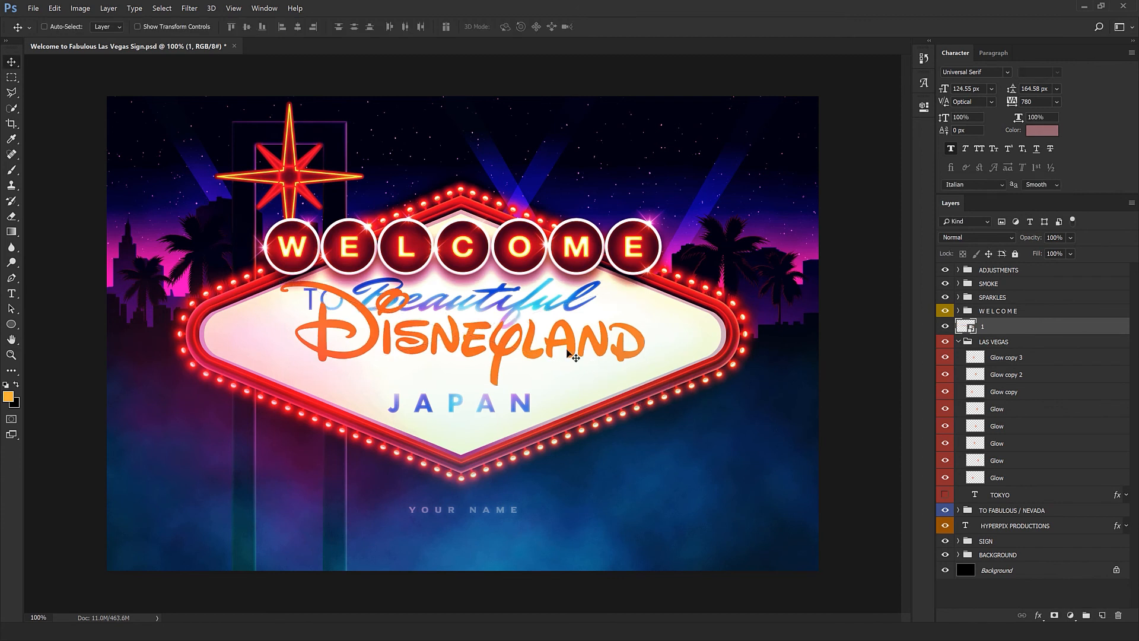
Move the Disneyland logo down into the white area of the sign, scale it to about 10.6%, and nudge it up slightly.
{"action": "left_click_drag", "start_coordinate": [557, 319], "coordinate": [557, 384]}
{"action": "key", "text": "ctrl+t"}
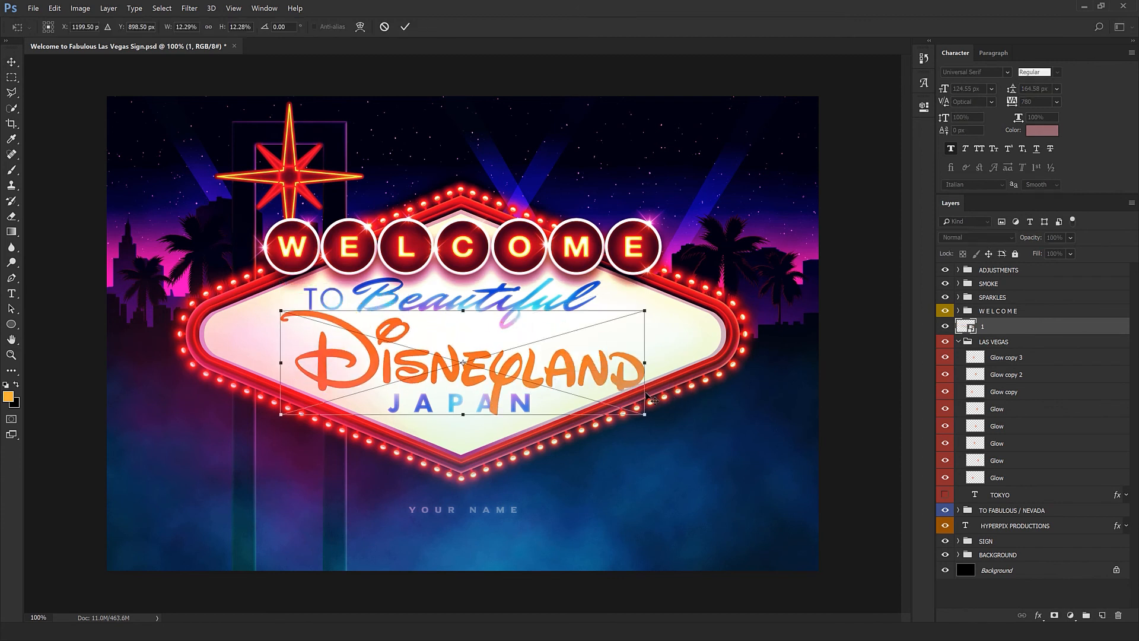
{"action": "left_click_drag", "start_coordinate": [622, 407], "coordinate": [618, 403]}
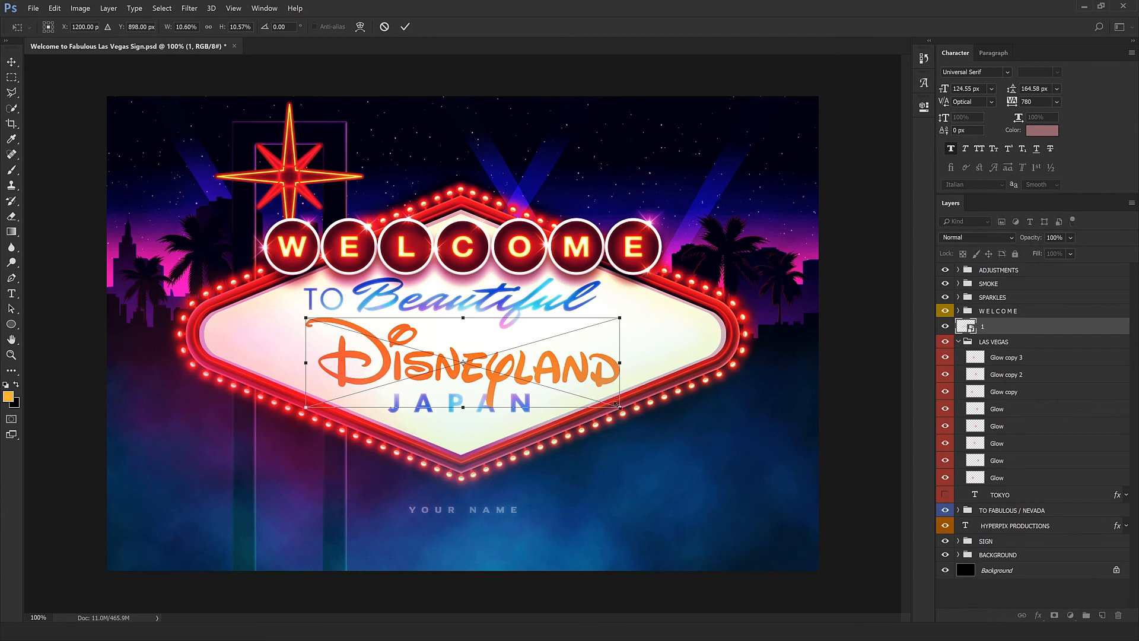
{"action": "key", "text": "Return"}
{"action": "left_click_drag", "start_coordinate": [554, 372], "coordinate": [555, 359]}
Expand the TO FABULOUS / NEVADA group, then lower the JAPAN text beneath the logo and scale it down to about 64.58 px.
{"action": "left_click", "coordinate": [1005, 493]}
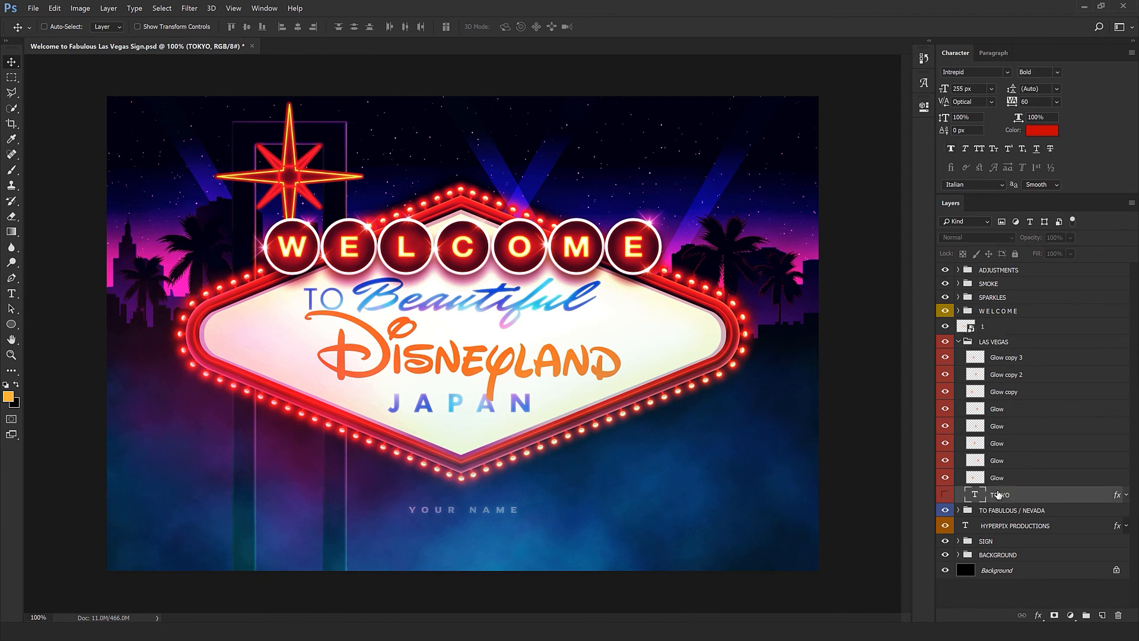
{"action": "left_click", "coordinate": [958, 510]}
{"action": "scroll", "coordinate": [1008, 534], "scroll_direction": "down", "scroll_amount": 4}
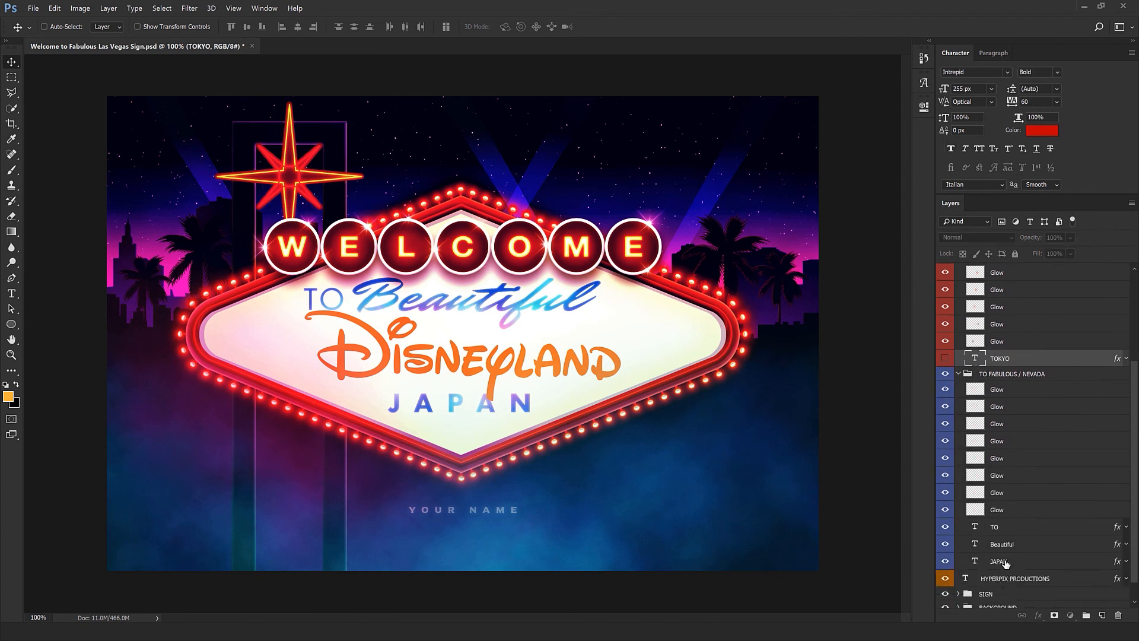
{"action": "left_click", "coordinate": [1005, 561]}
{"action": "key", "text": "ctrl+t"}
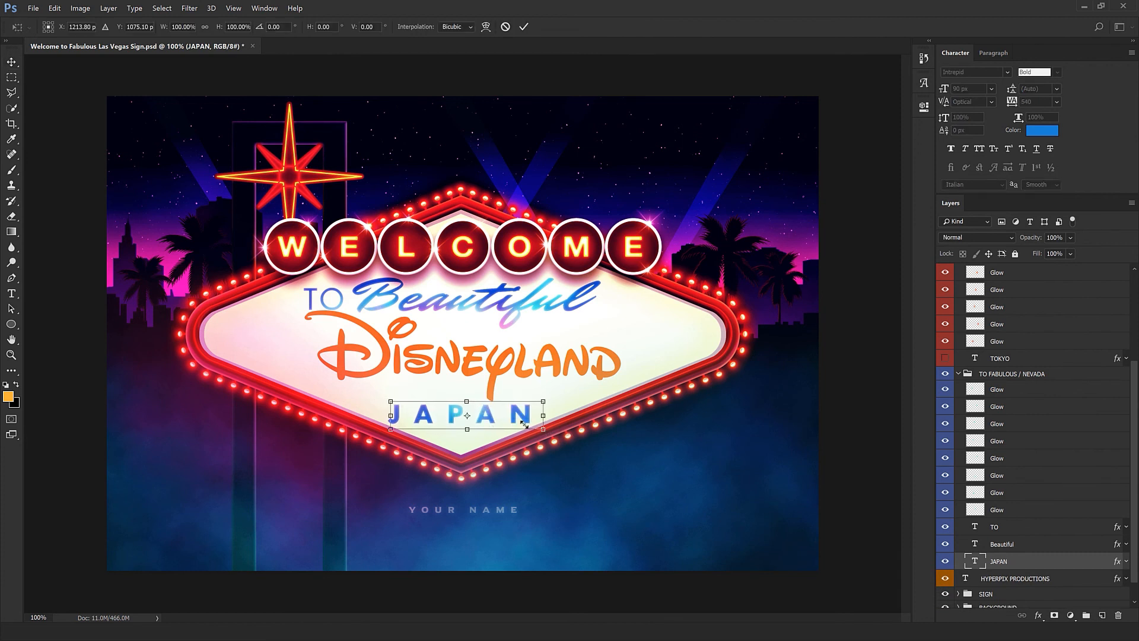
{"action": "left_click_drag", "start_coordinate": [543, 429], "coordinate": [522, 425]}
{"action": "key", "text": "Return"}
{"action": "key", "text": "y"}
{"action": "left_click", "coordinate": [493, 418]}
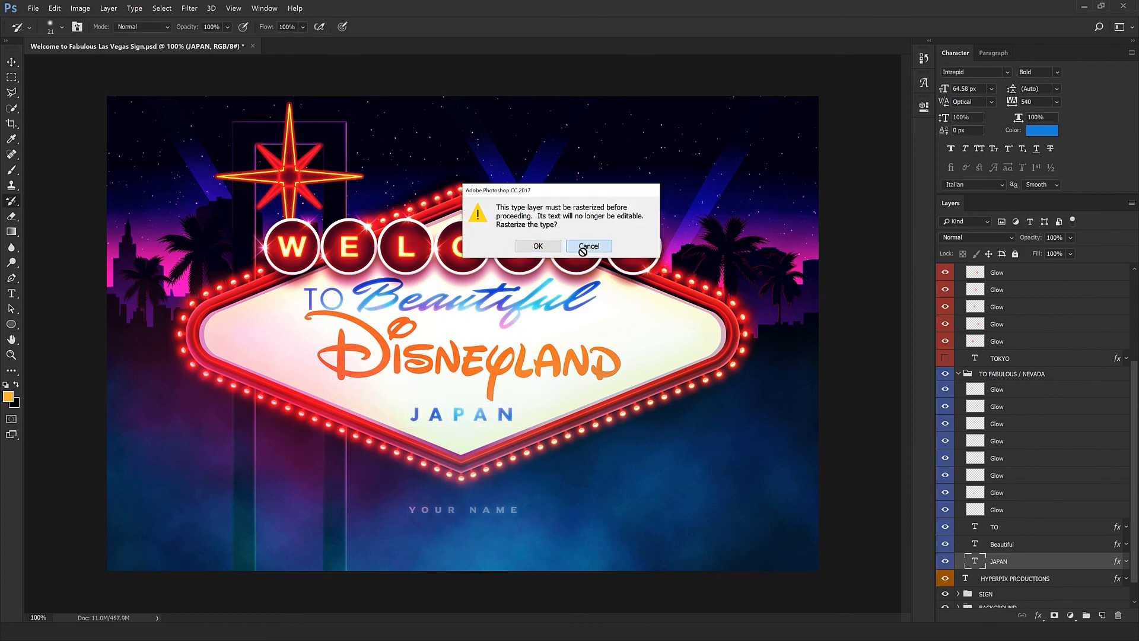
{"action": "left_click", "coordinate": [589, 246]}
Replace the JAPAN text with PARIS and return to the Move tool.
{"action": "key", "text": "t"}
{"action": "left_click", "coordinate": [449, 415]}
{"action": "key", "text": "ctrl+a"}
{"action": "type", "text": "P"}
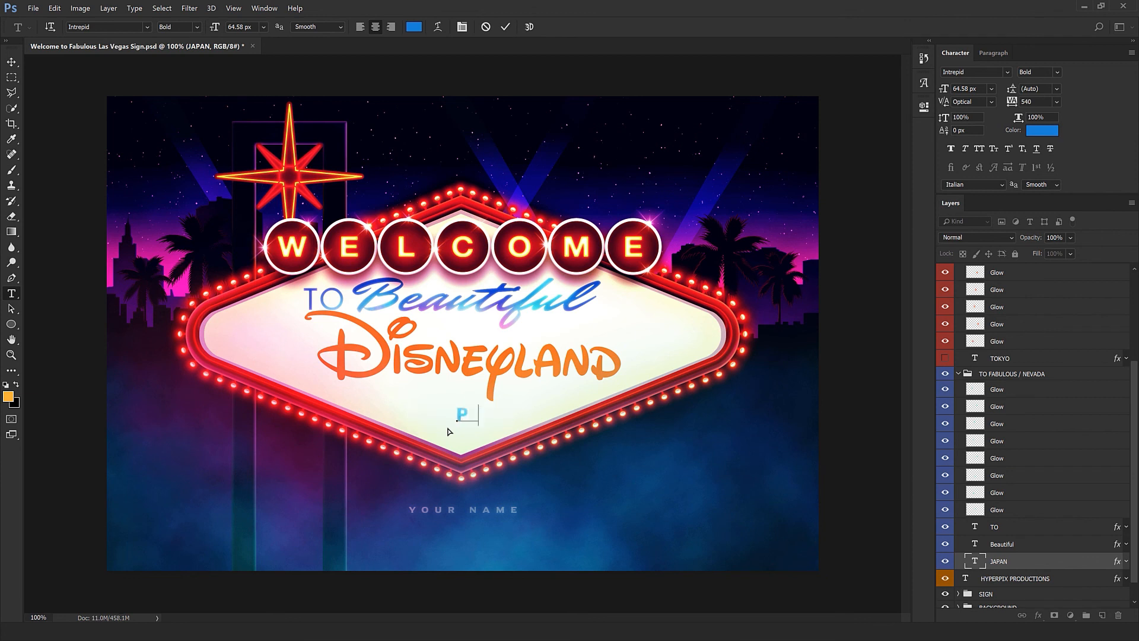
{"action": "type", "text": "ARIS"}
{"action": "key", "text": "ctrl+Return"}
{"action": "key", "text": "v"}
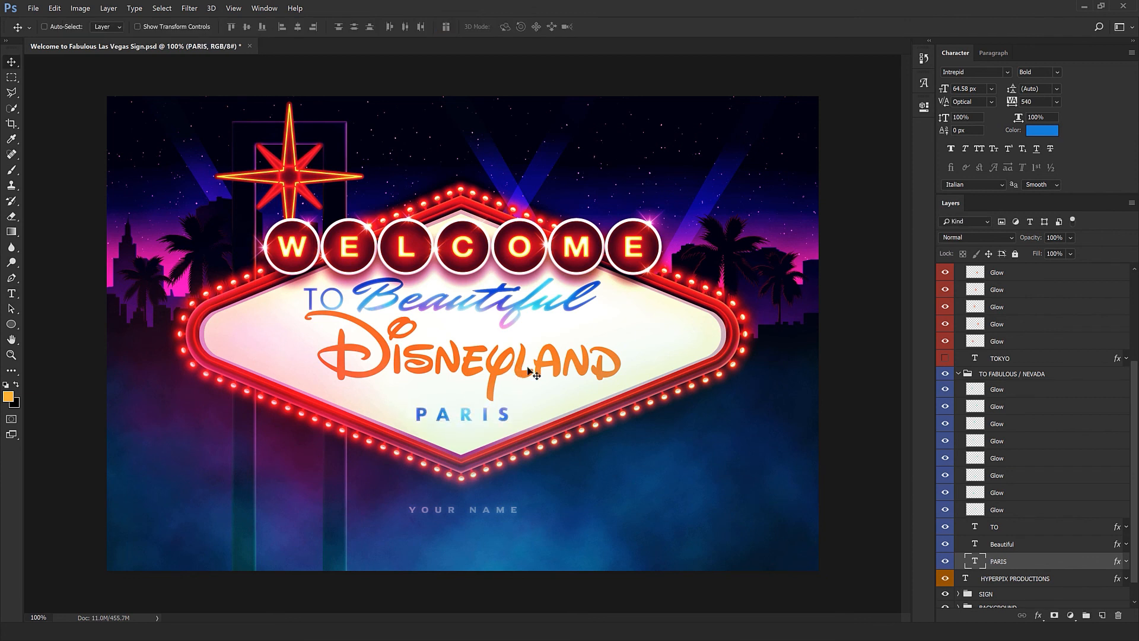
Try a purple text color, #885ae7, on the PARIS layer and discard the change.
{"action": "key", "text": "ctrl"}
{"action": "left_click", "coordinate": [1042, 130]}
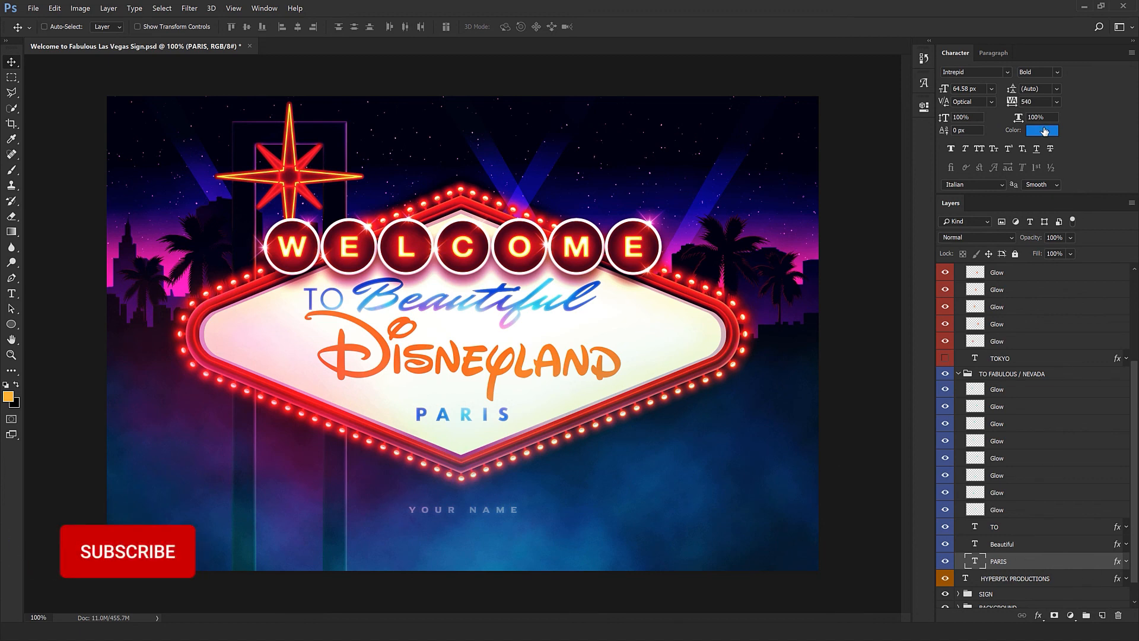
{"action": "left_click_drag", "start_coordinate": [864, 431], "coordinate": [865, 409]}
{"action": "left_click", "coordinate": [792, 380]}
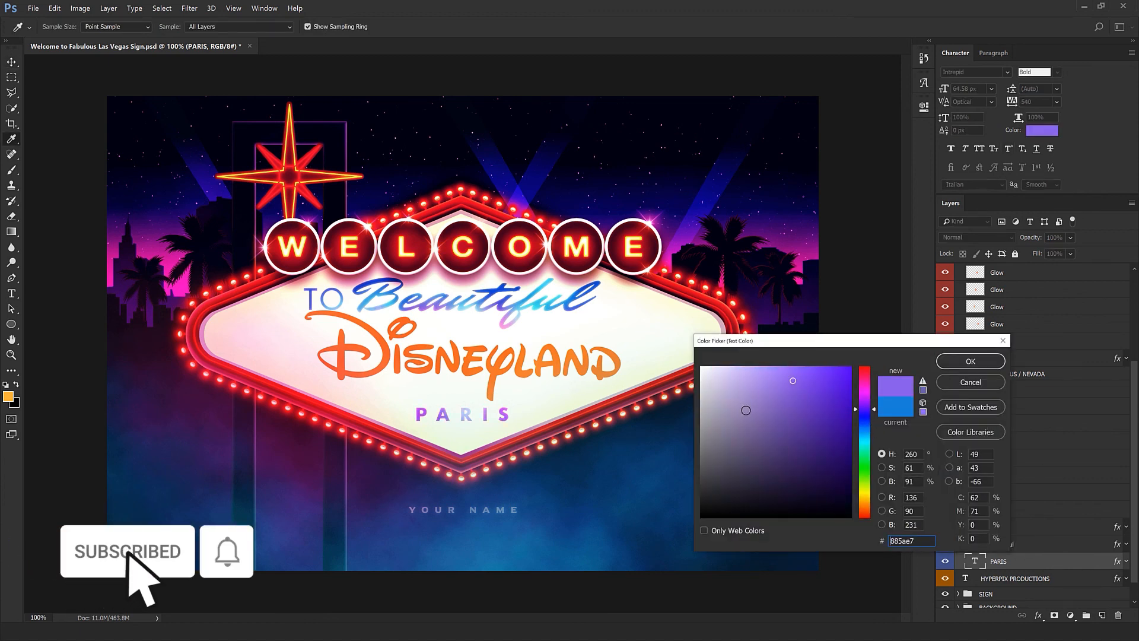
{"action": "left_click", "coordinate": [982, 380]}
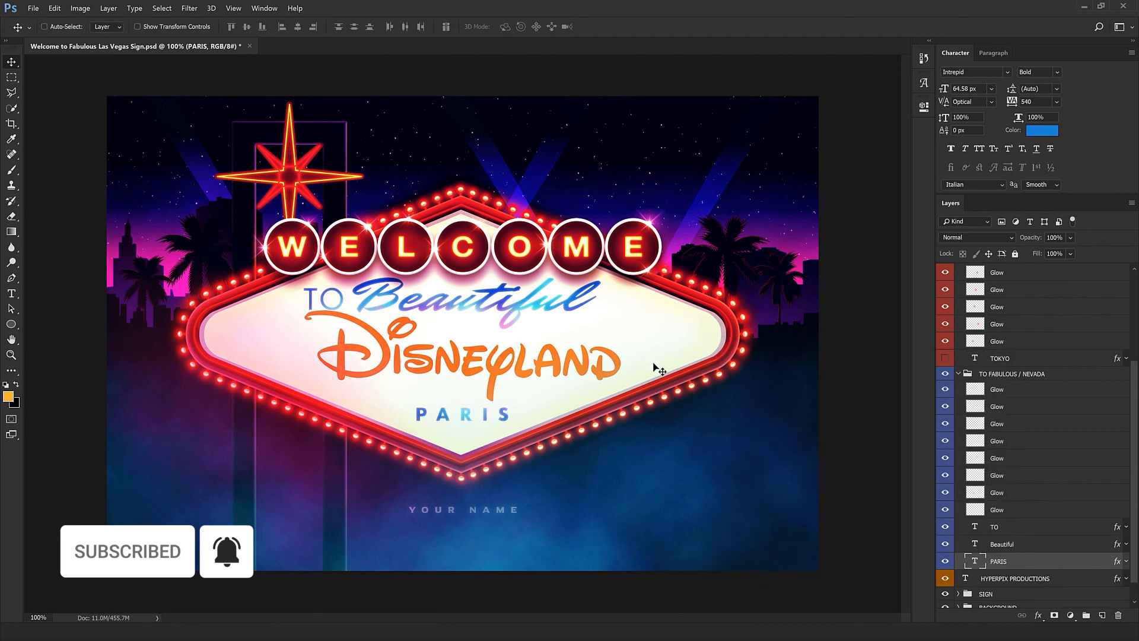